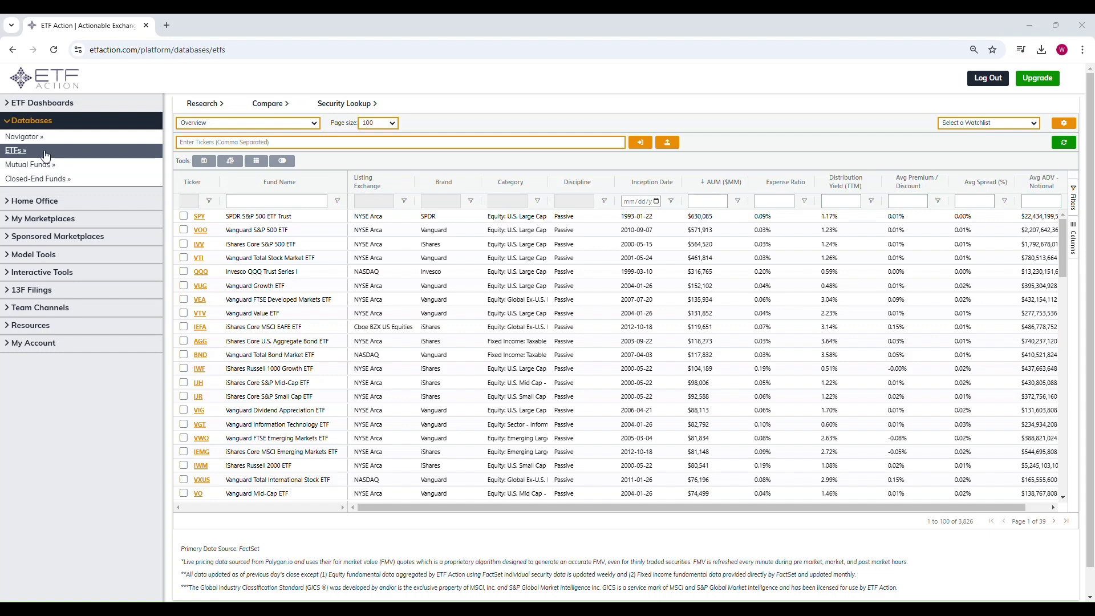
- Filter the ETF database to the tickers DIA, SPY, QQQ and MCHI
left_click(217, 142)
type("DIA,SPY,QQQ,MCHI")
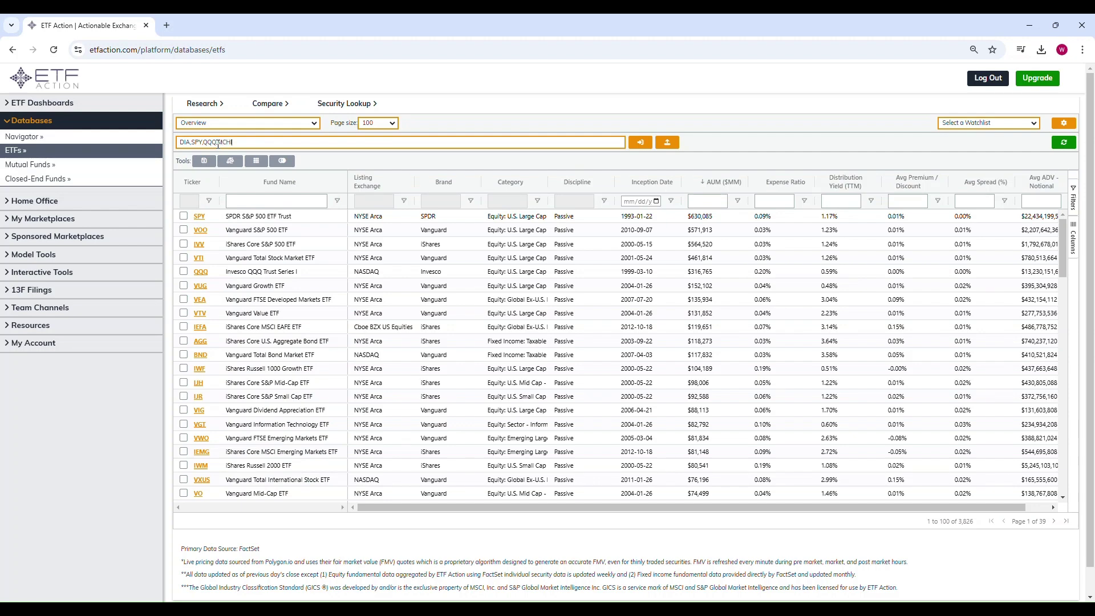
key("Return")
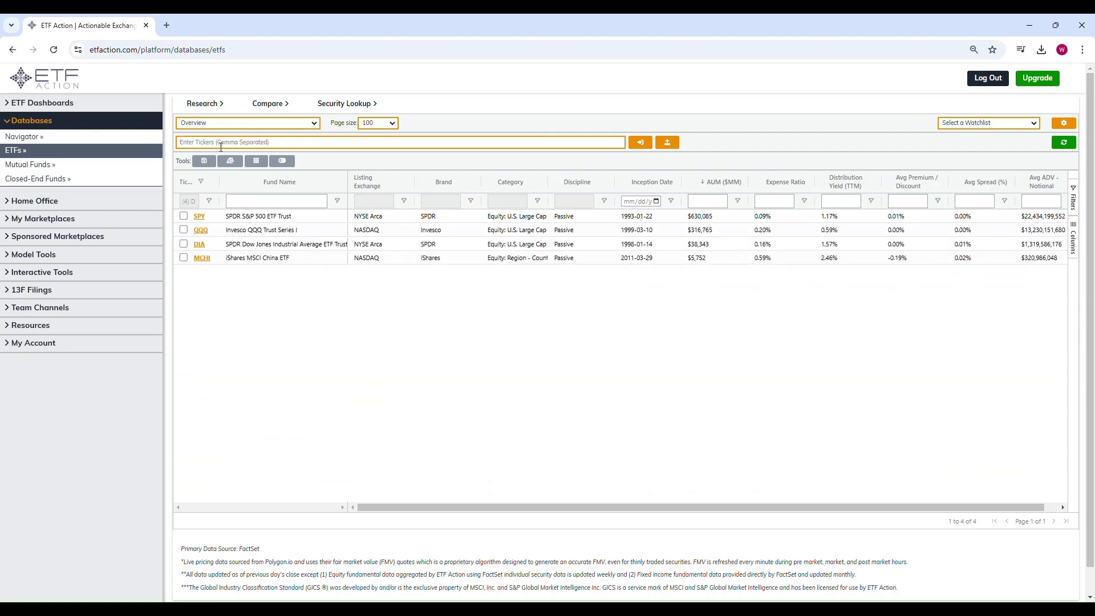
- Select all four filtered funds, SPY through MCHI, and save them as a new screen named Major Averages
left_click(183, 216)
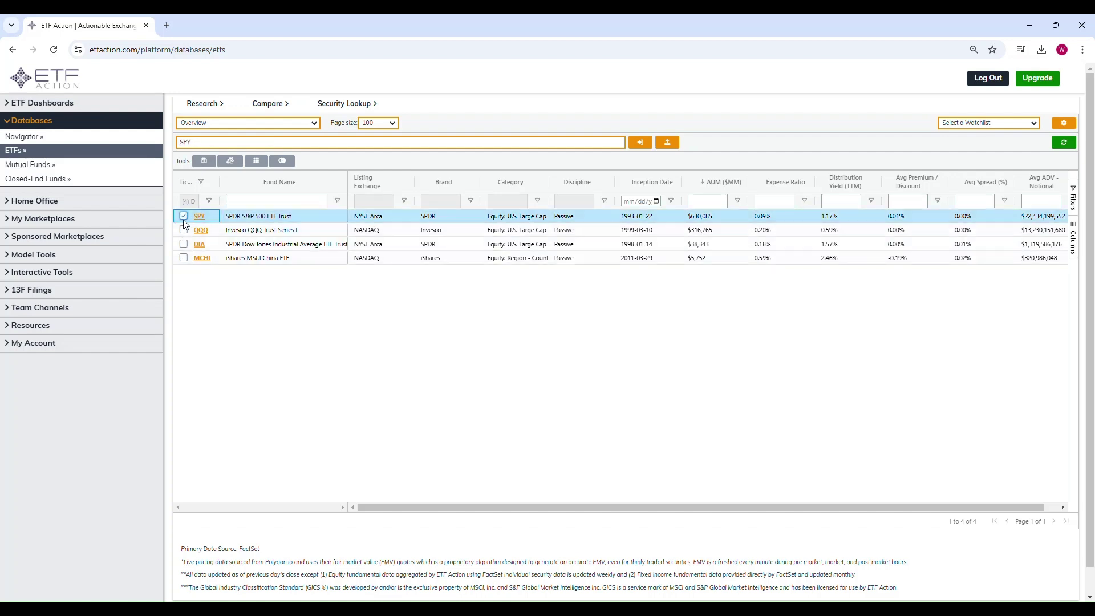
left_click(184, 258, "shift")
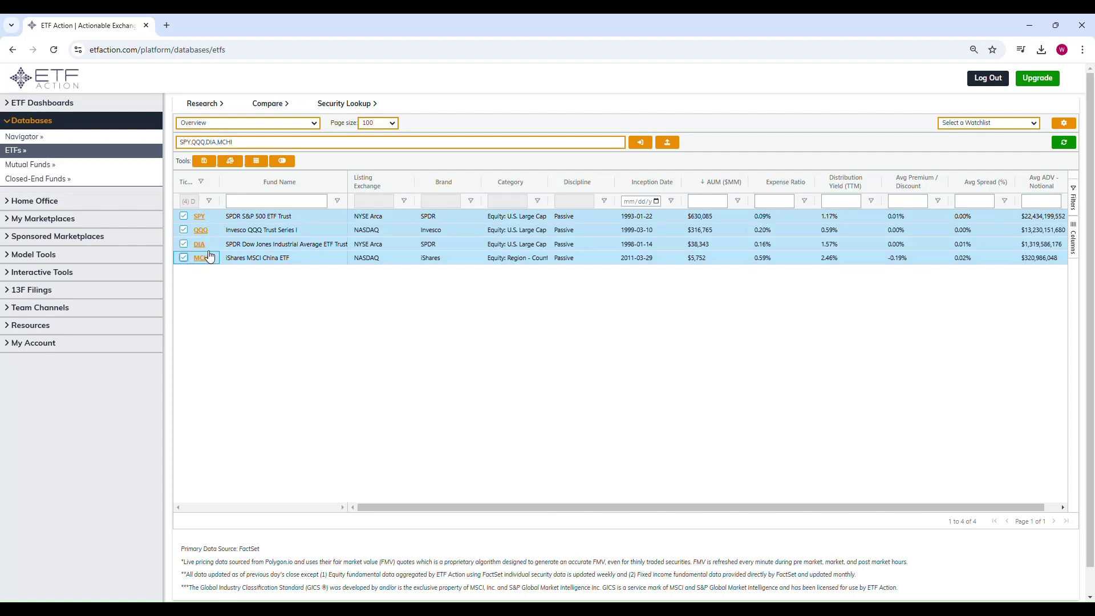
left_click(207, 164)
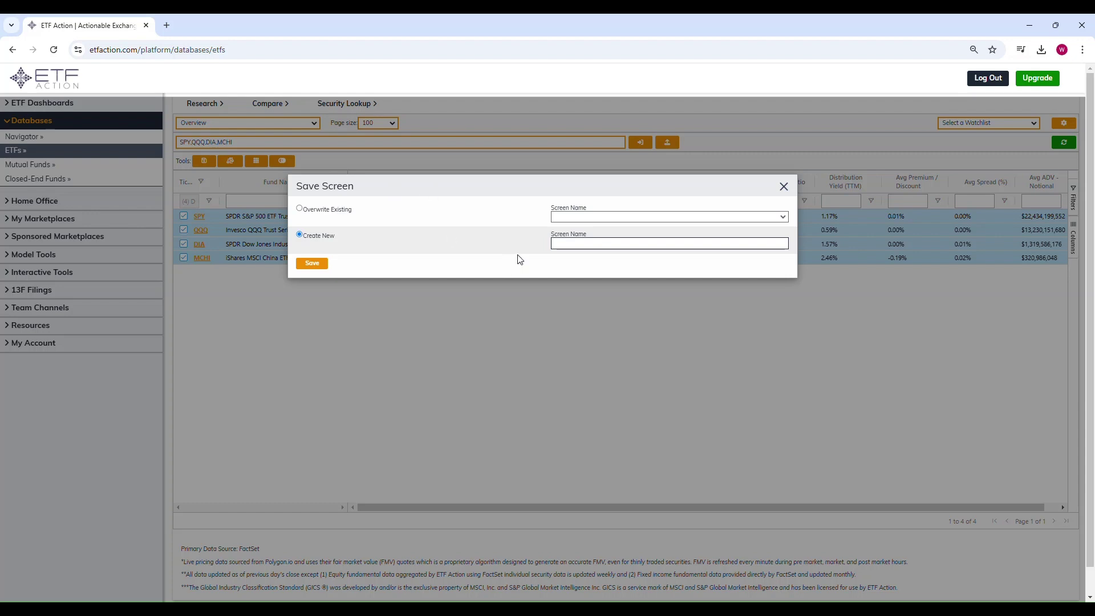
left_click(573, 247)
type("Major averages")
left_click(325, 263)
left_click(661, 127)
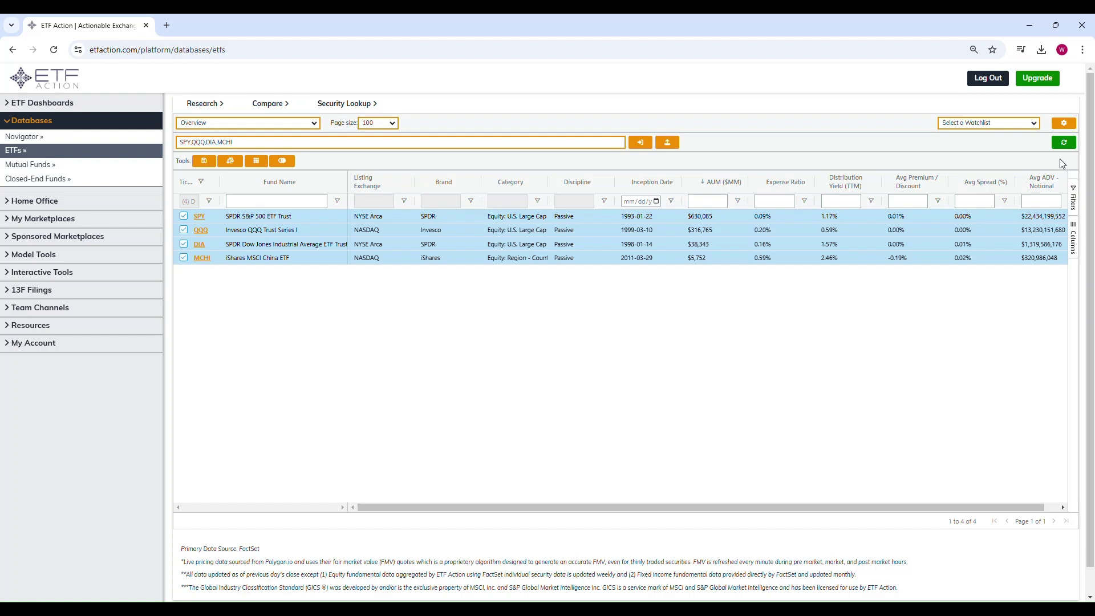
- Reset the ETF table and choose the Ticker List Upload file for a ticker list upload
left_click(1063, 144)
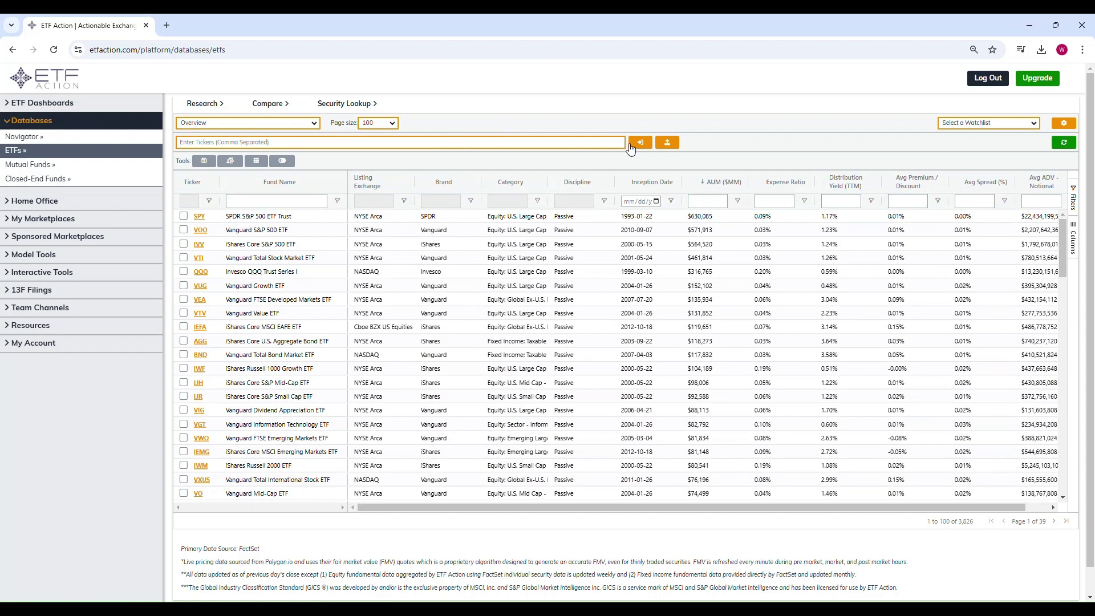
left_click(669, 143)
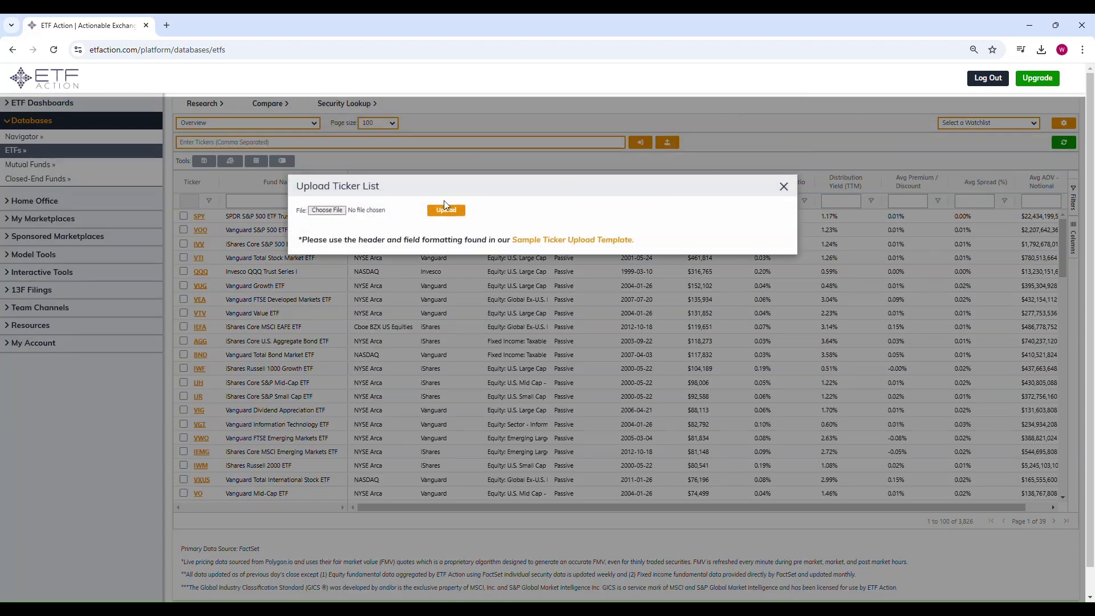
left_click(332, 211)
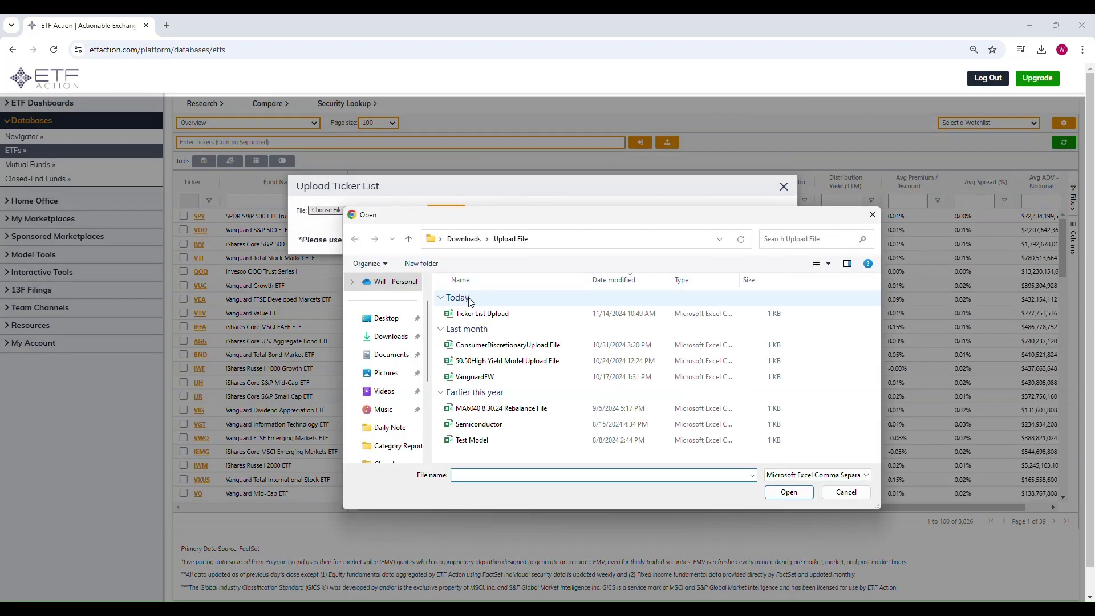
left_click(482, 313)
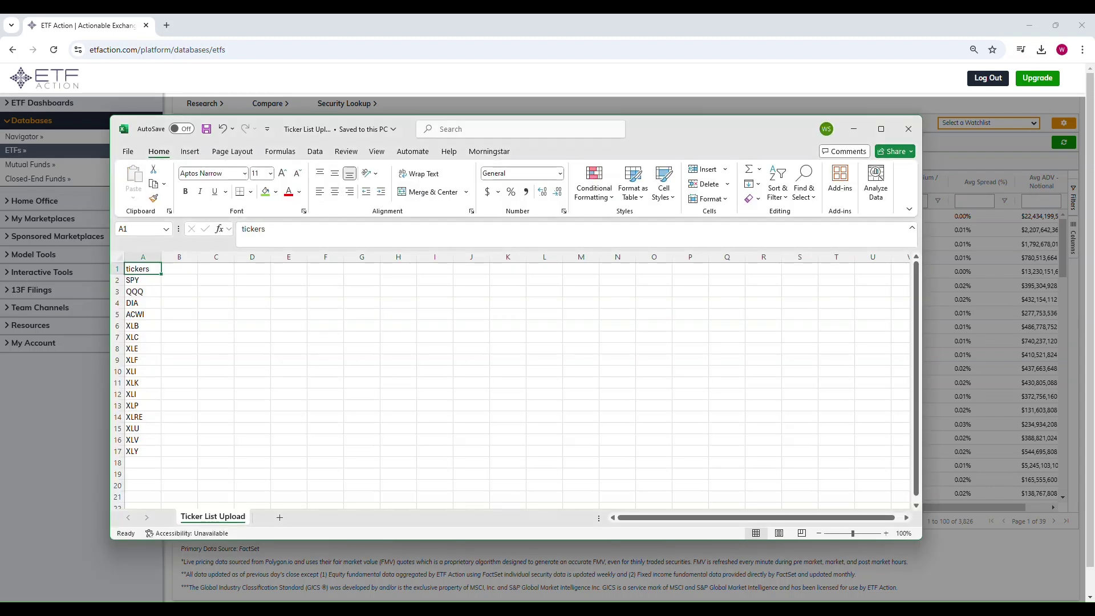
- Review the tickers column in the Ticker List Upload workbook, close it, and upload the file to filter the ETF table
left_click_drag(143, 269, 147, 453)
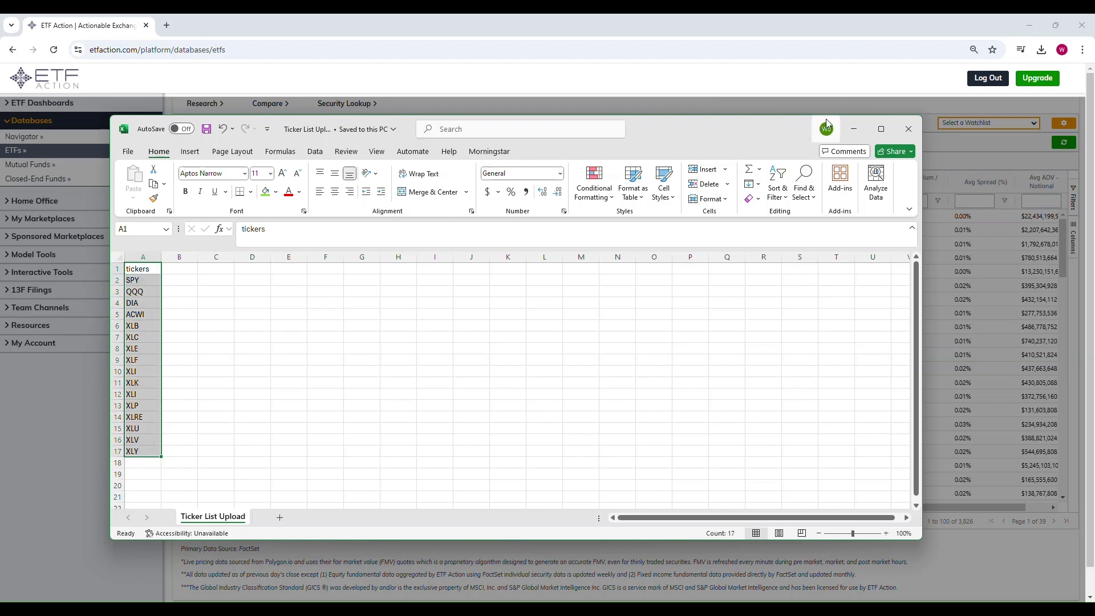
left_click(908, 129)
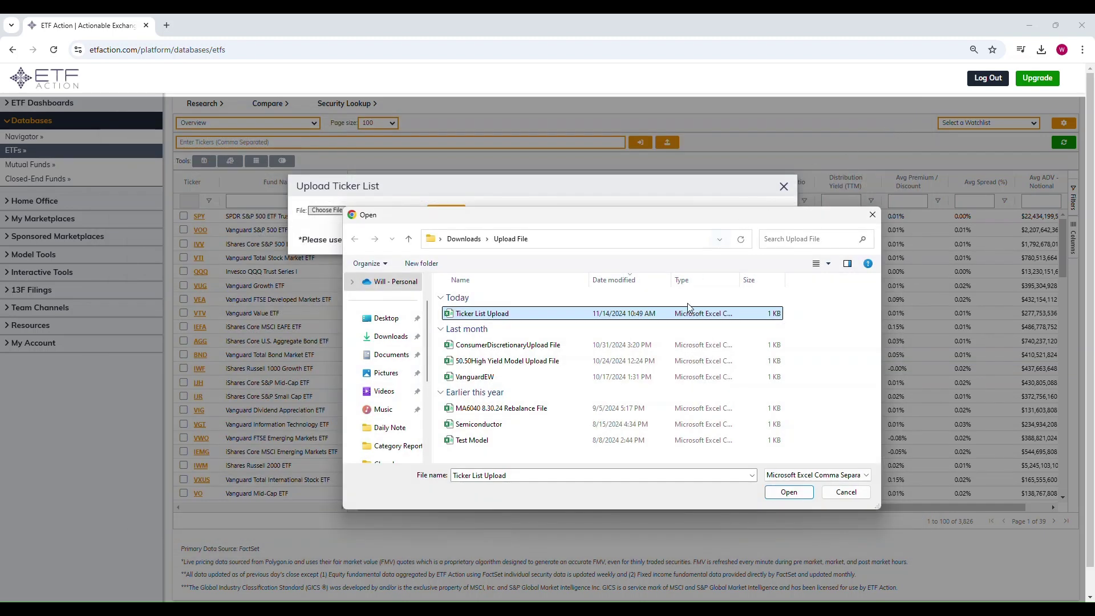
left_click(787, 492)
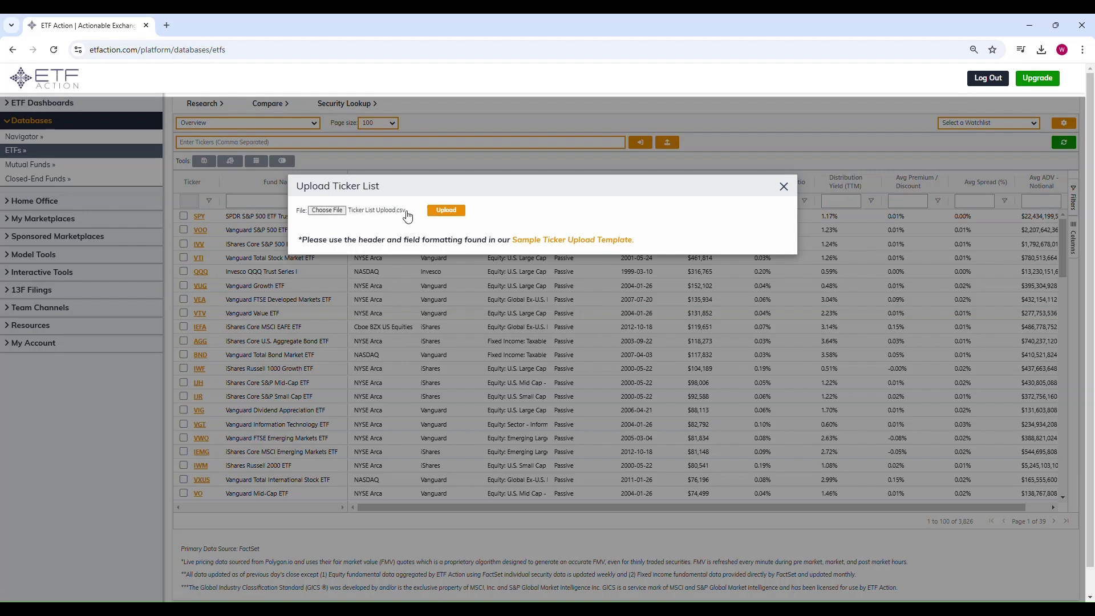
left_click(445, 211)
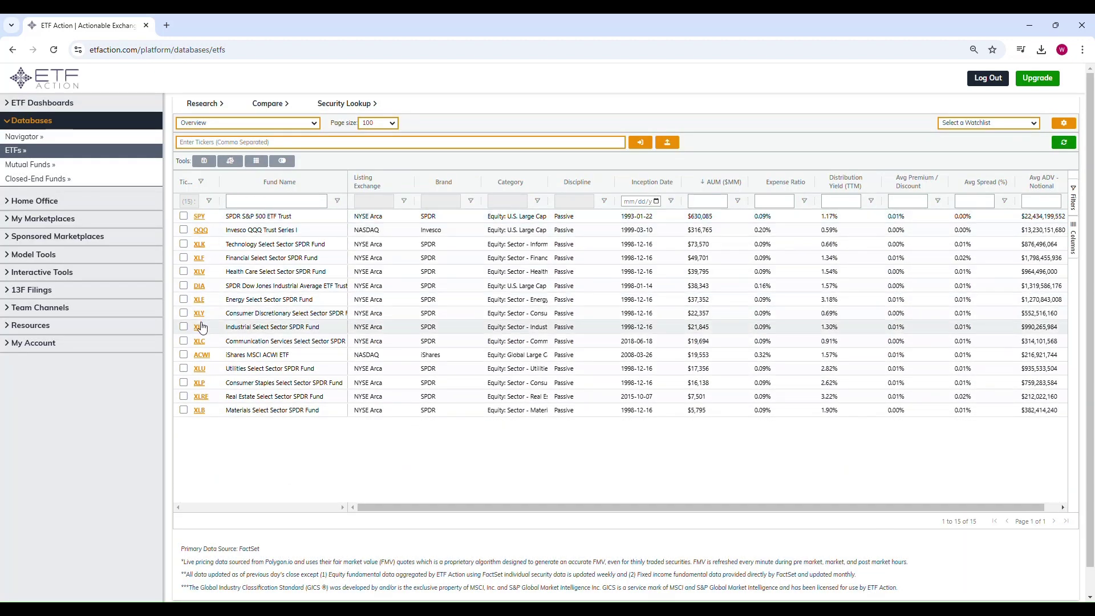
- Select all uploaded funds from SPY through XLB and save them as a new screen named Sectors & Averages
left_click(184, 217)
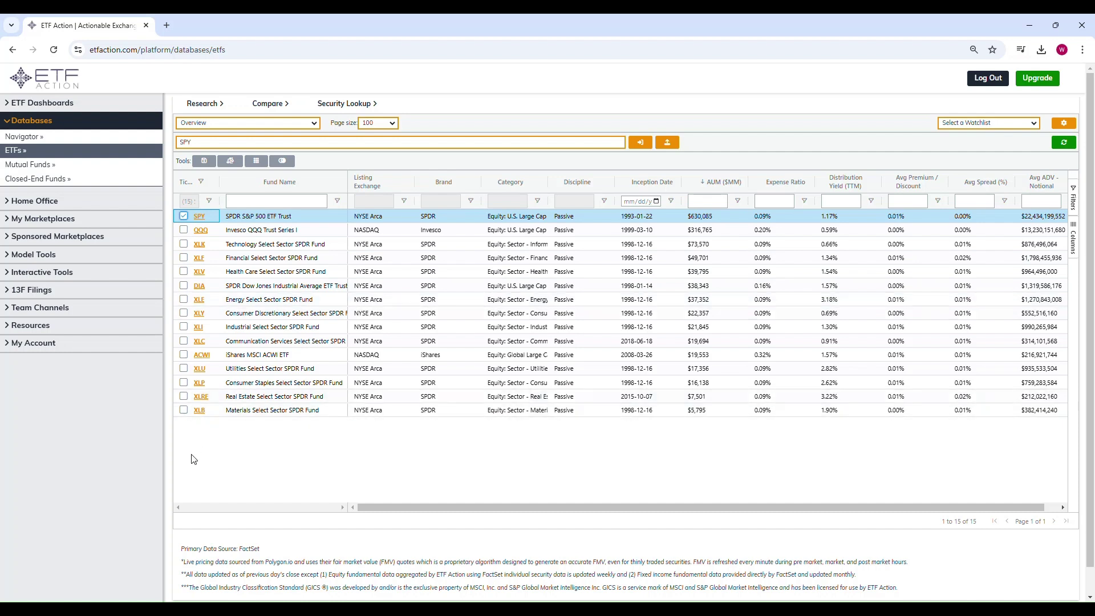
left_click(183, 410, "shift")
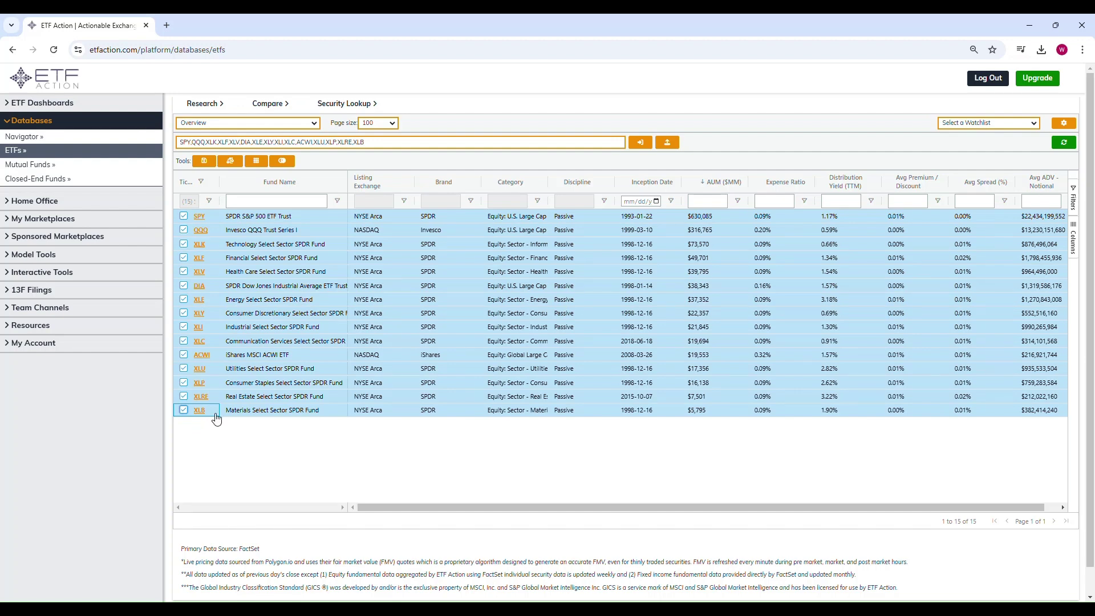
left_click(204, 161)
left_click(572, 244)
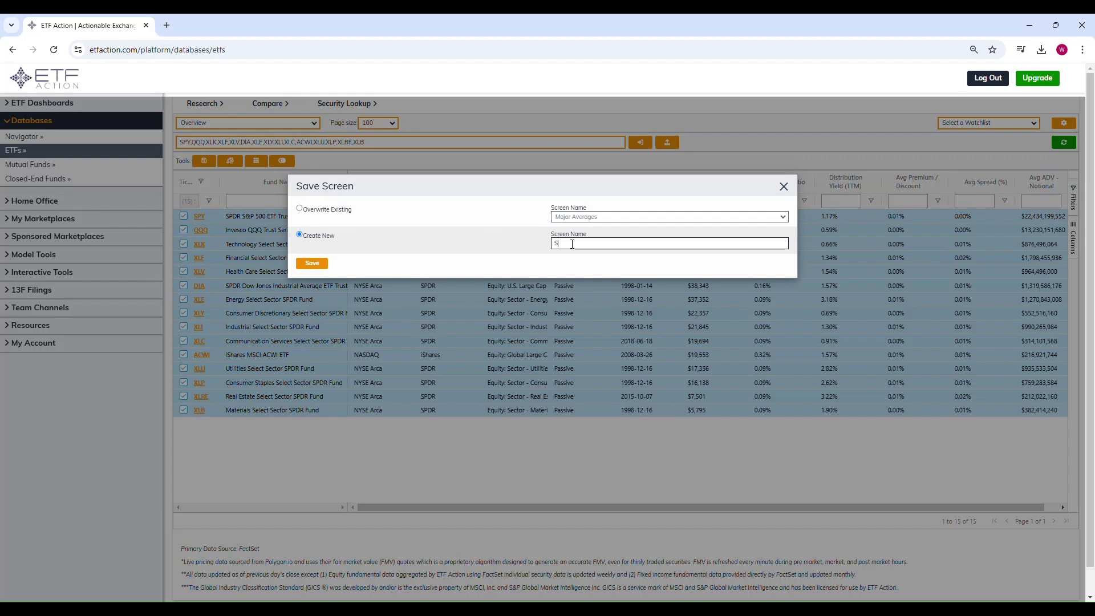
type("Sector & Averages")
left_click(312, 263)
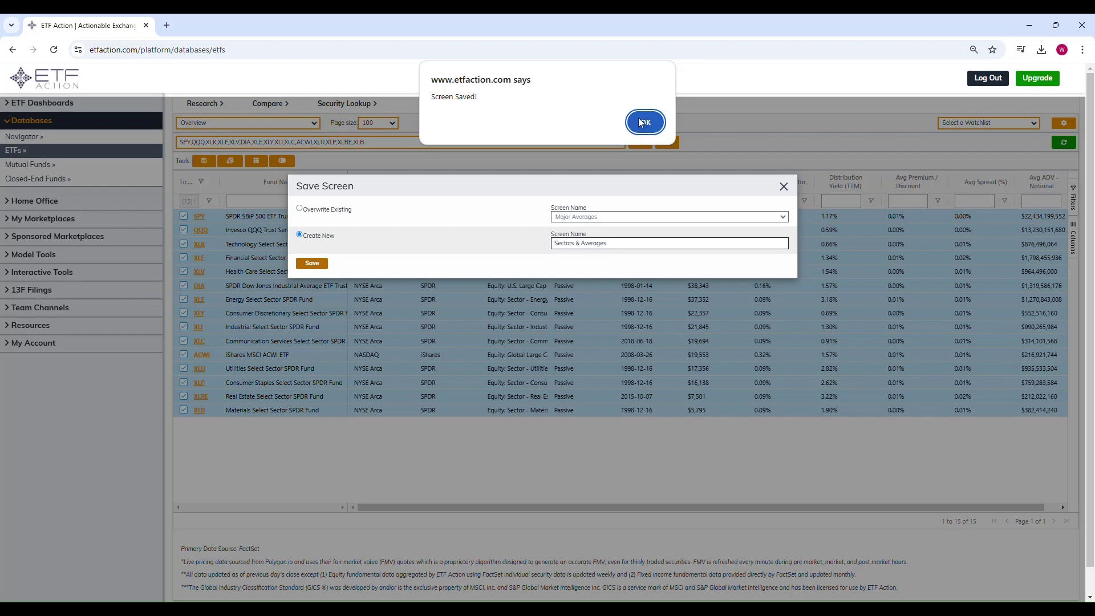
left_click(643, 123)
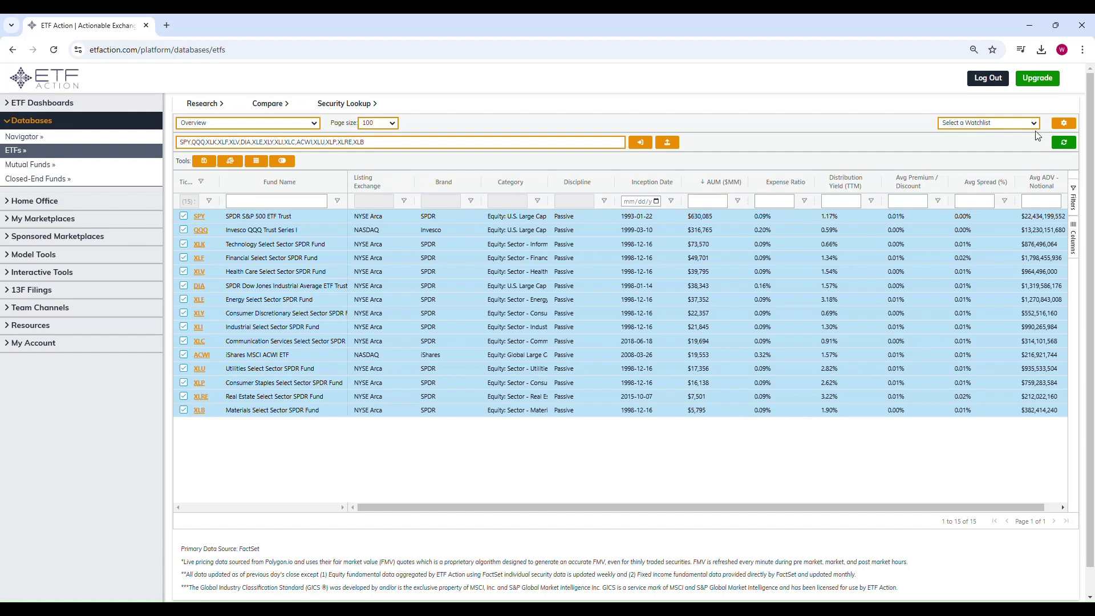
- Reset the ETF table and load the Sectors & Averages watchlist
left_click(1063, 142)
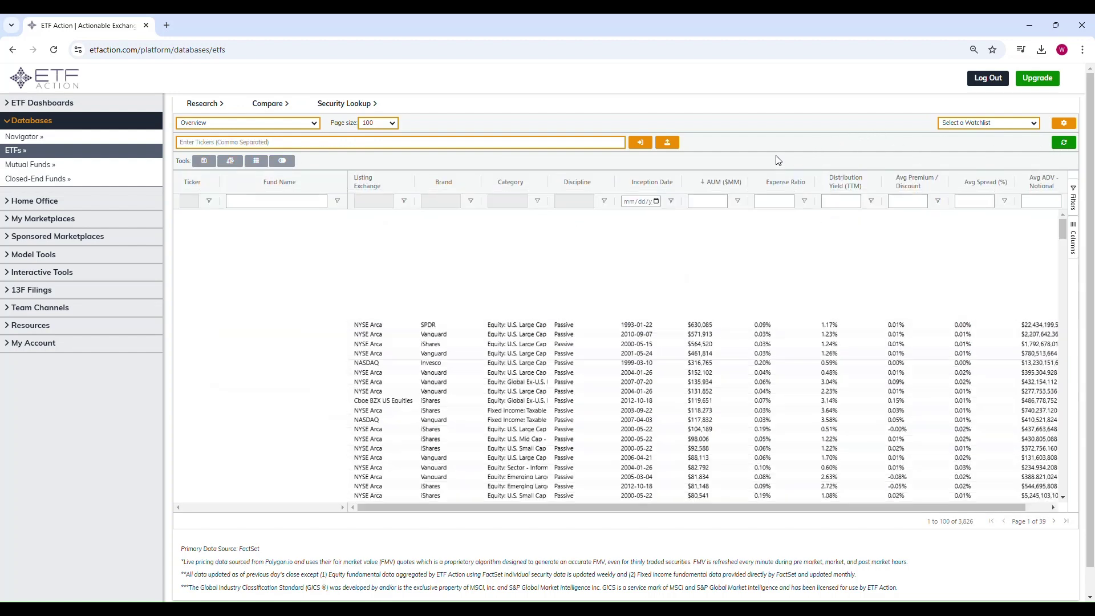
left_click(976, 128)
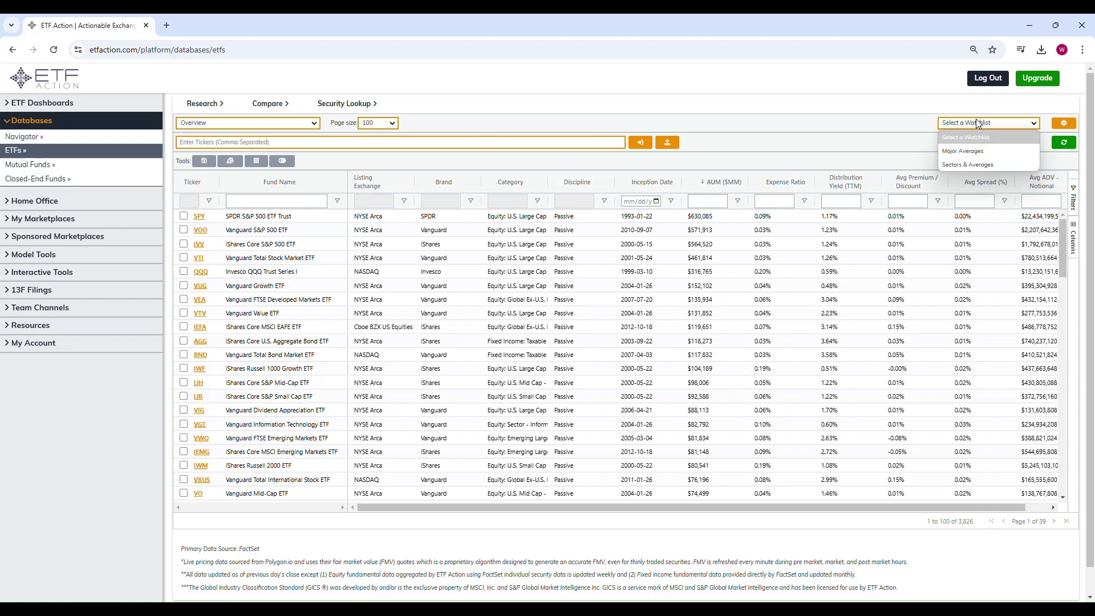
left_click(981, 164)
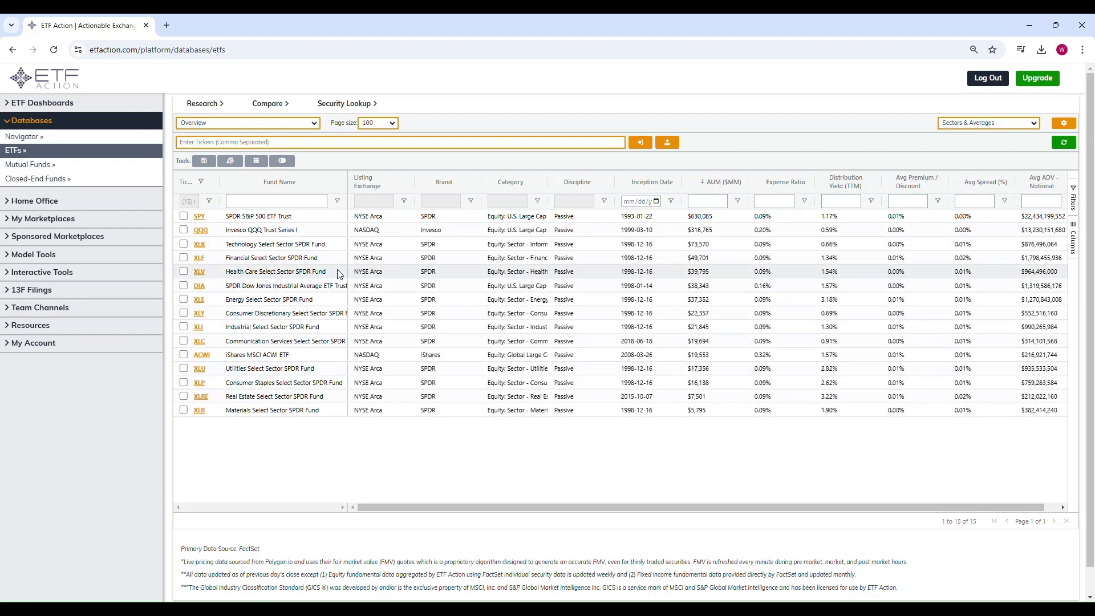
left_click(304, 123)
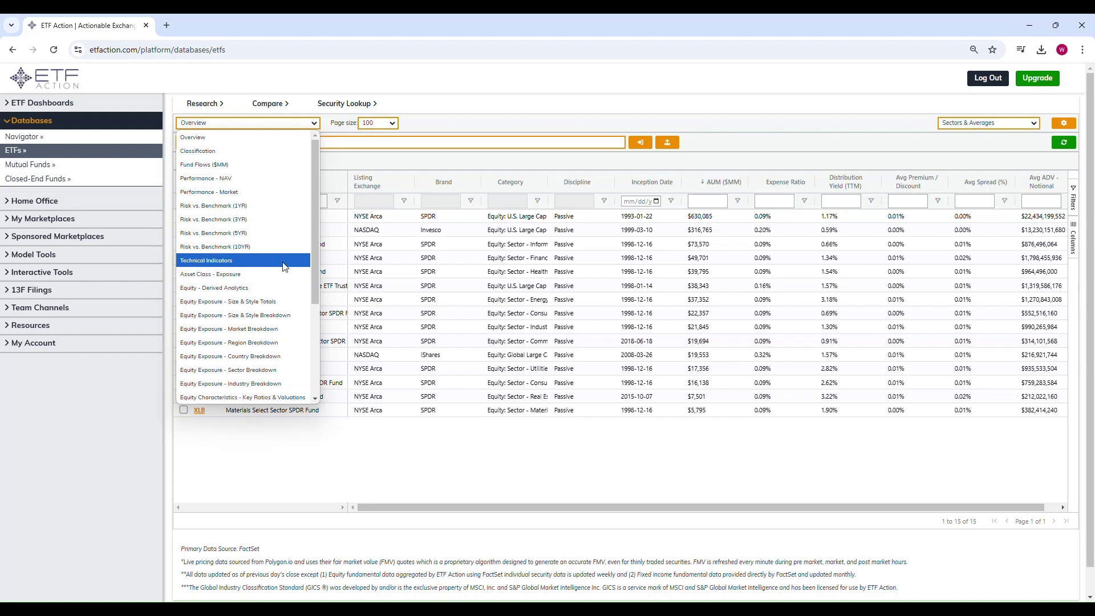
left_click(735, 164)
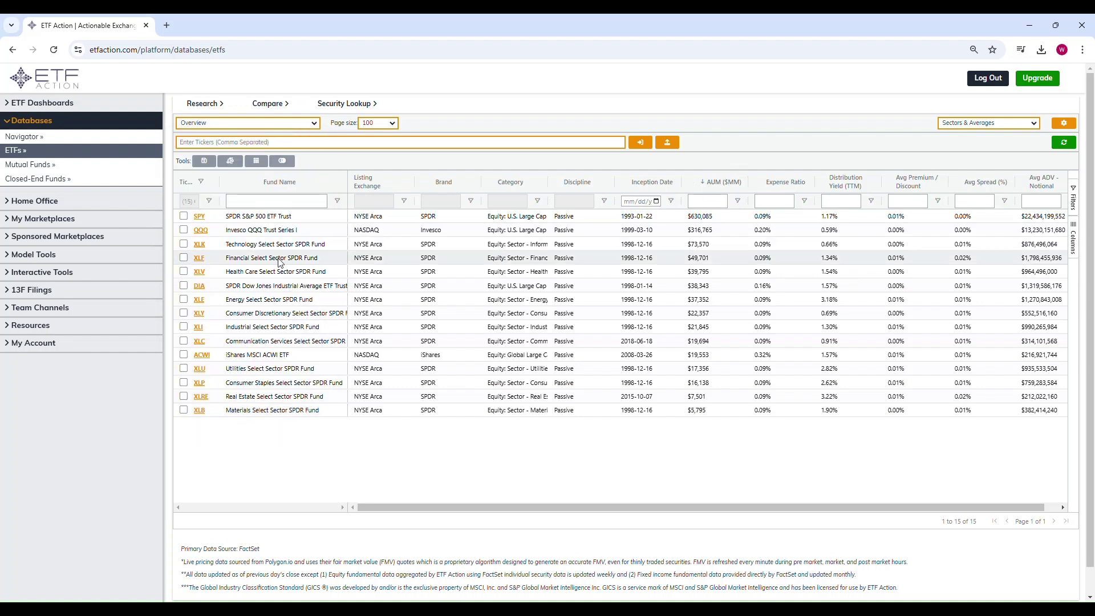
- Select every fund in the Sectors & Averages watchlist and open them in the Compare view
left_click(183, 216)
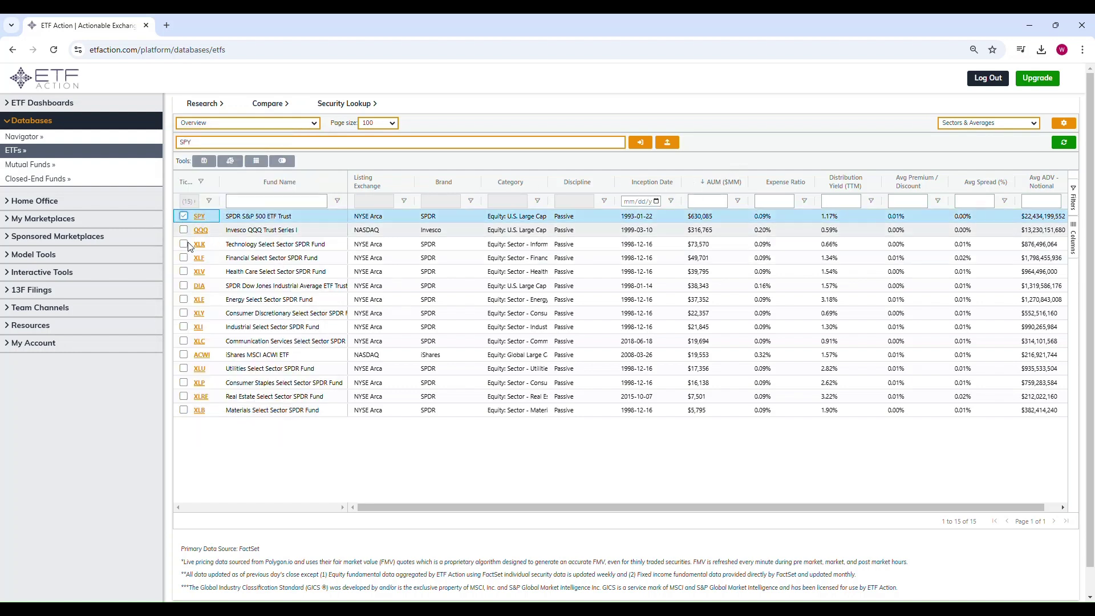
left_click(183, 410, "shift")
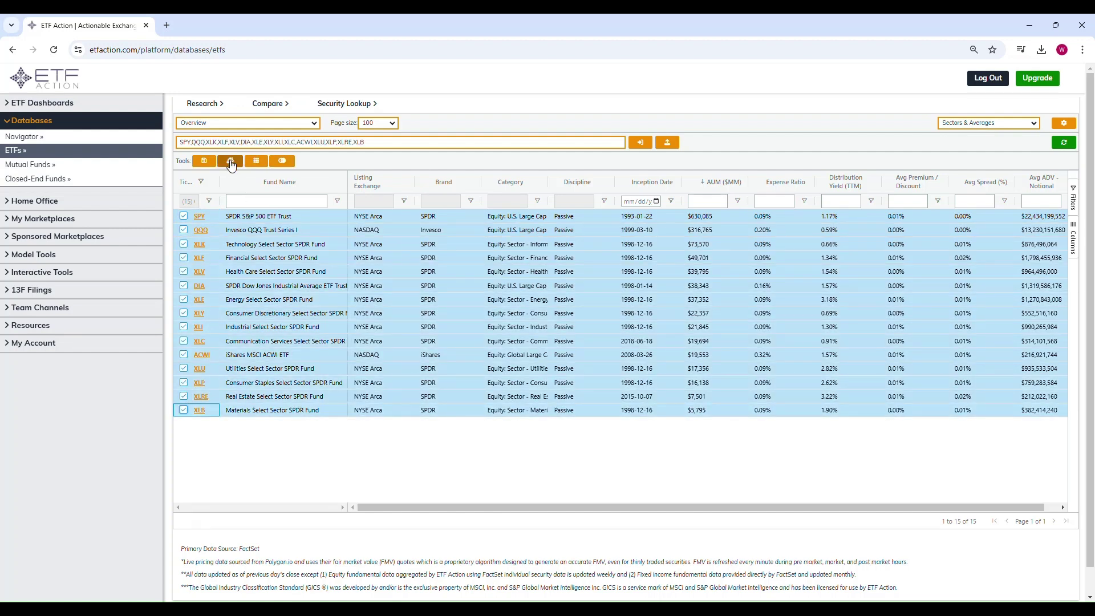
left_click(231, 163)
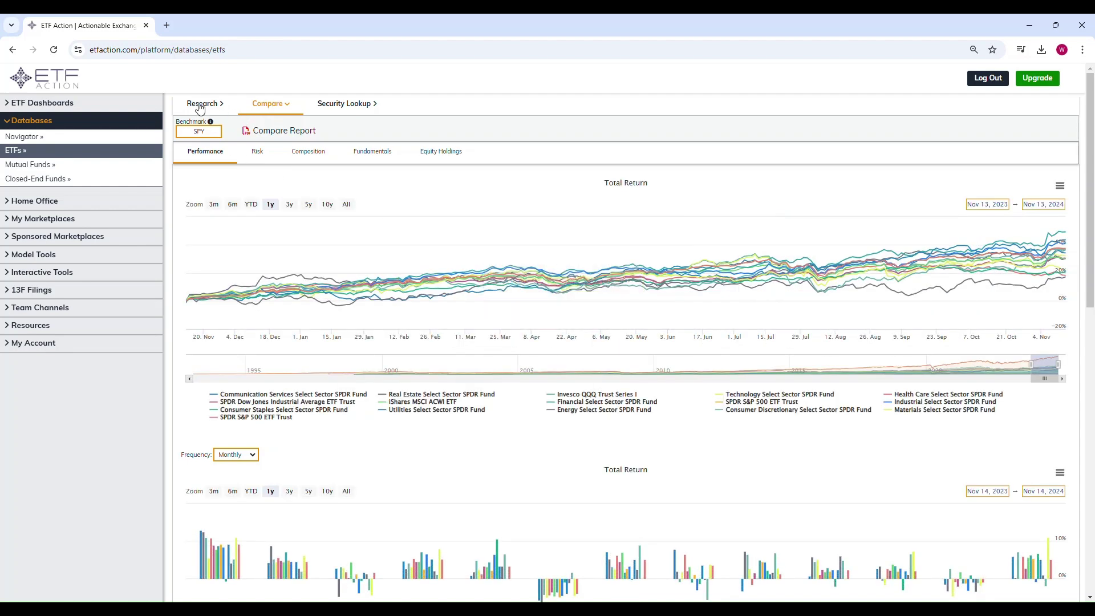
- Return to the site's home page and reopen the ETFs database
left_click(17, 81)
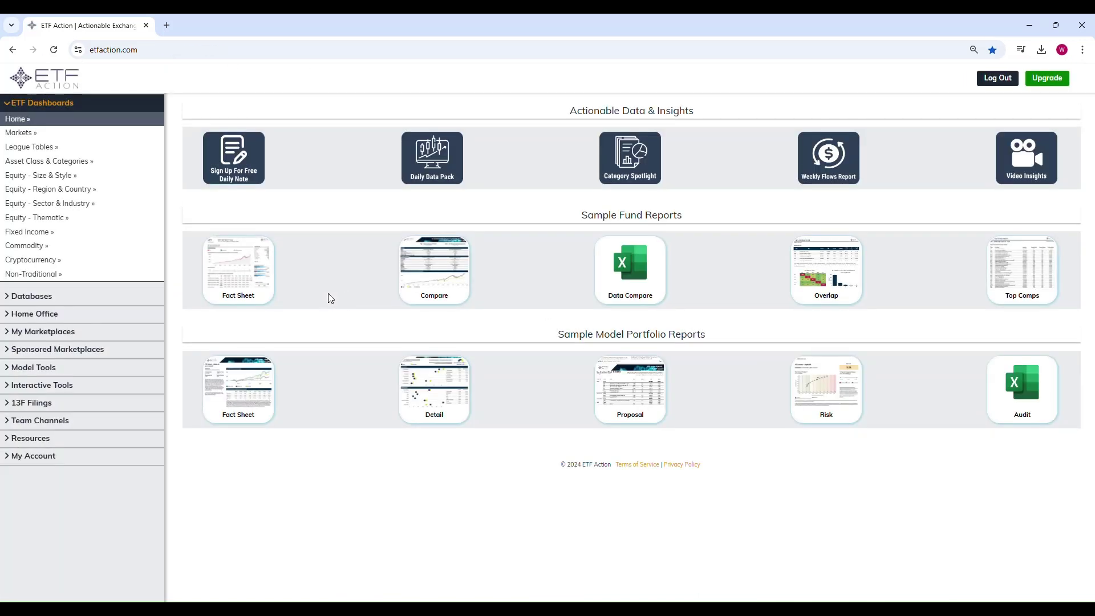
left_click(32, 297)
left_click(26, 326)
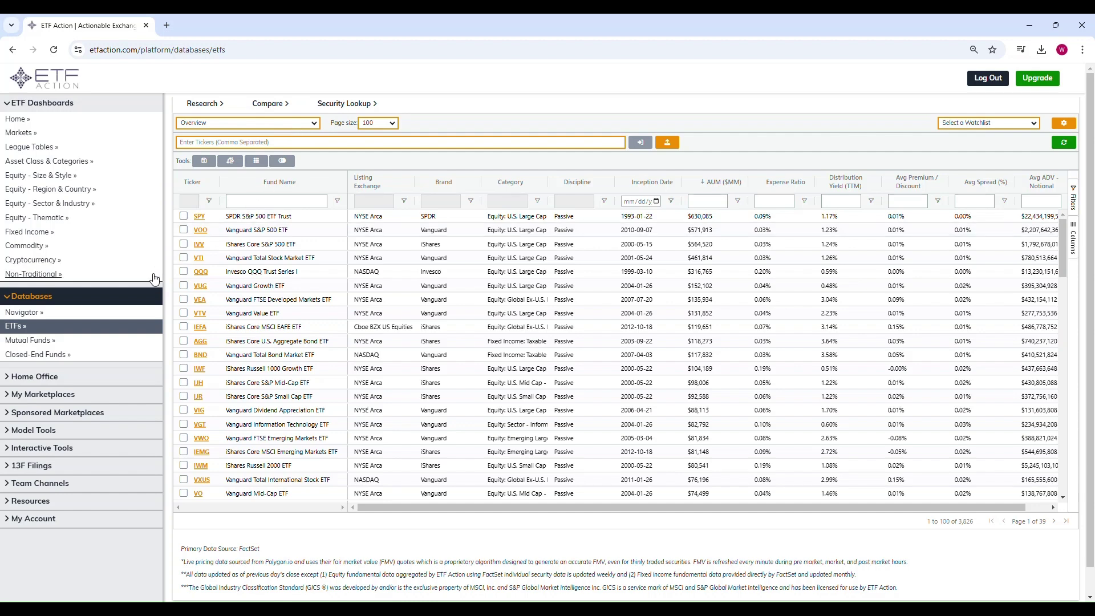
- Switch the ETF table to the Classification data view and filter Asset Class to Equity
left_click(265, 123)
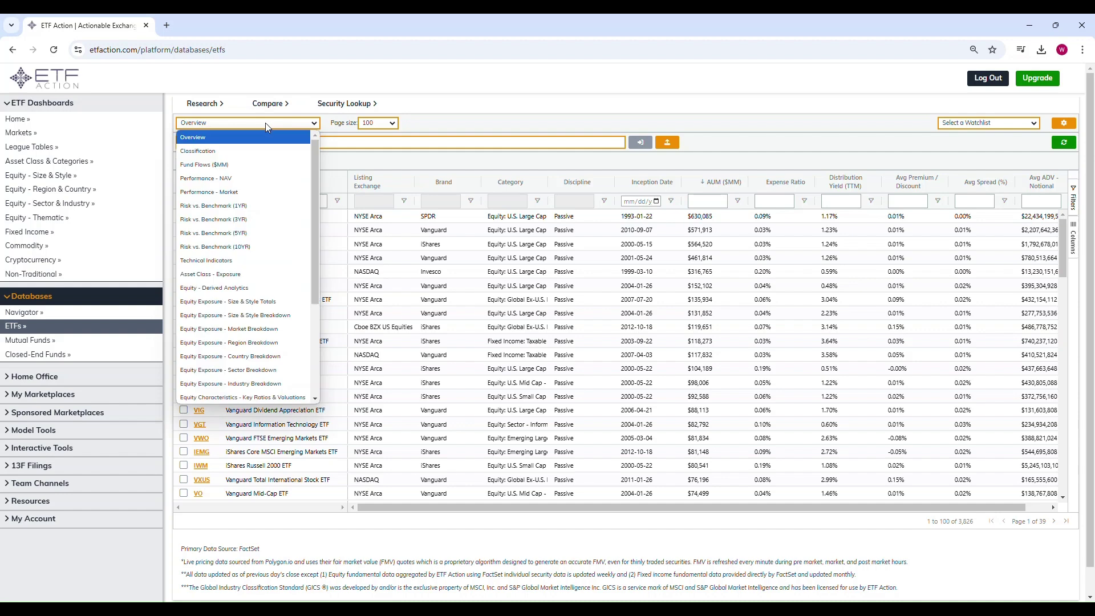
left_click(255, 150)
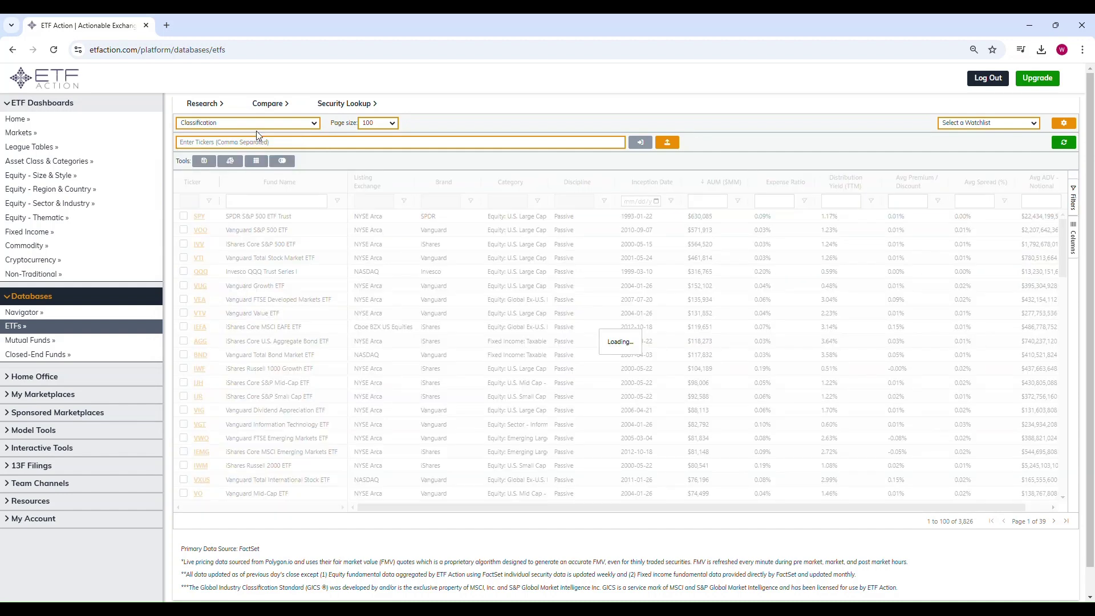
left_click(404, 202)
left_click(404, 237)
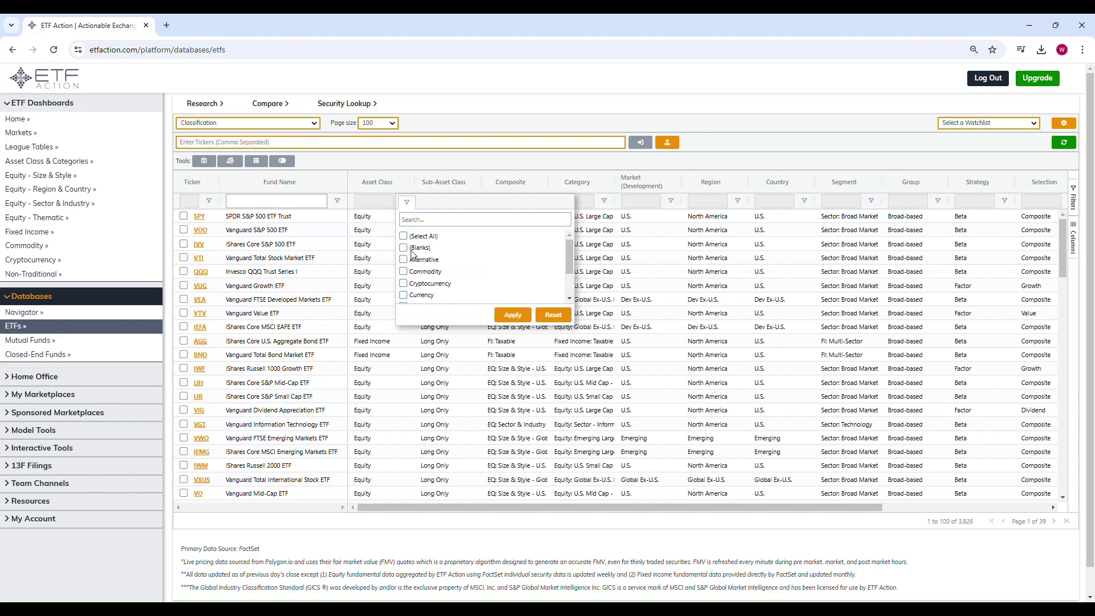
scroll(417, 263, "down", 2)
left_click(414, 264)
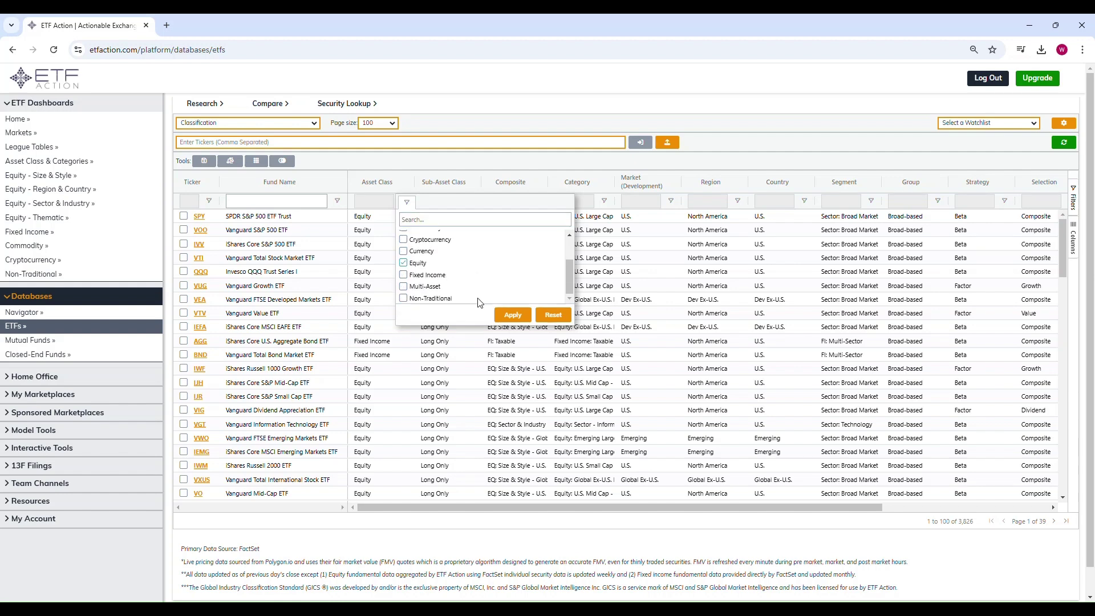
left_click(513, 315)
- Filter the Sub-Asset Class column to Long Only
left_click(471, 201)
left_click(470, 236)
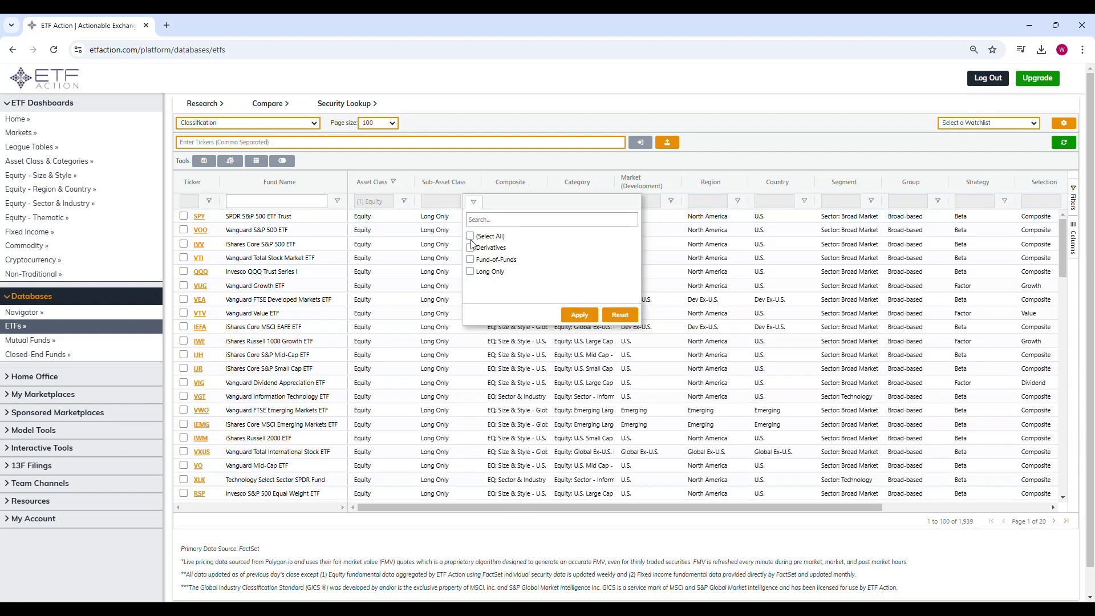
left_click(470, 272)
left_click(569, 314)
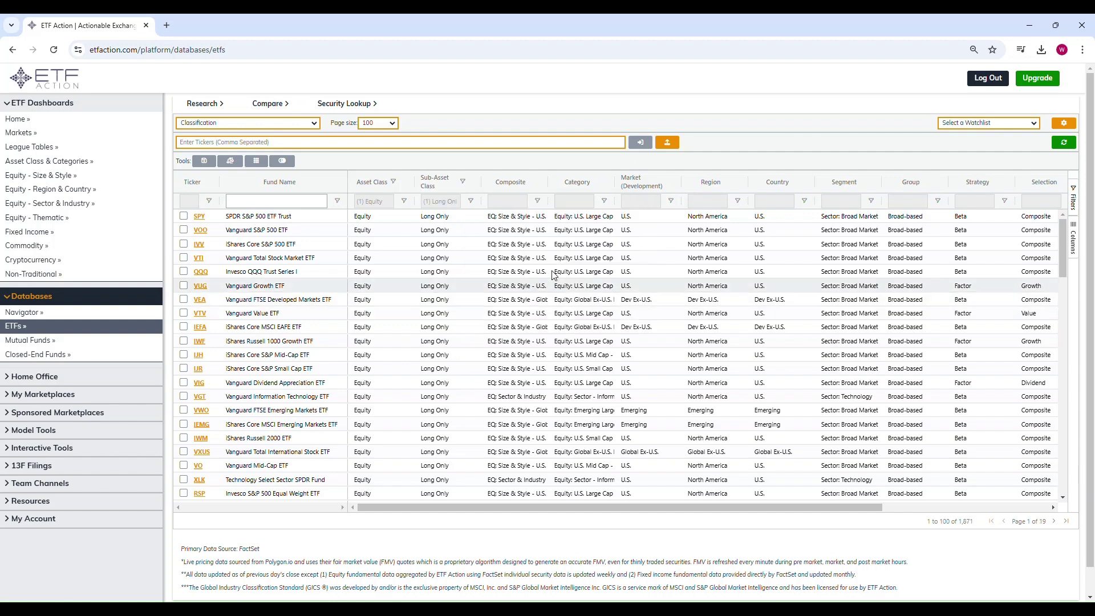
- Filter the Composite column to EQ: Size & Style - U.S. only
left_click(538, 202)
left_click(537, 236)
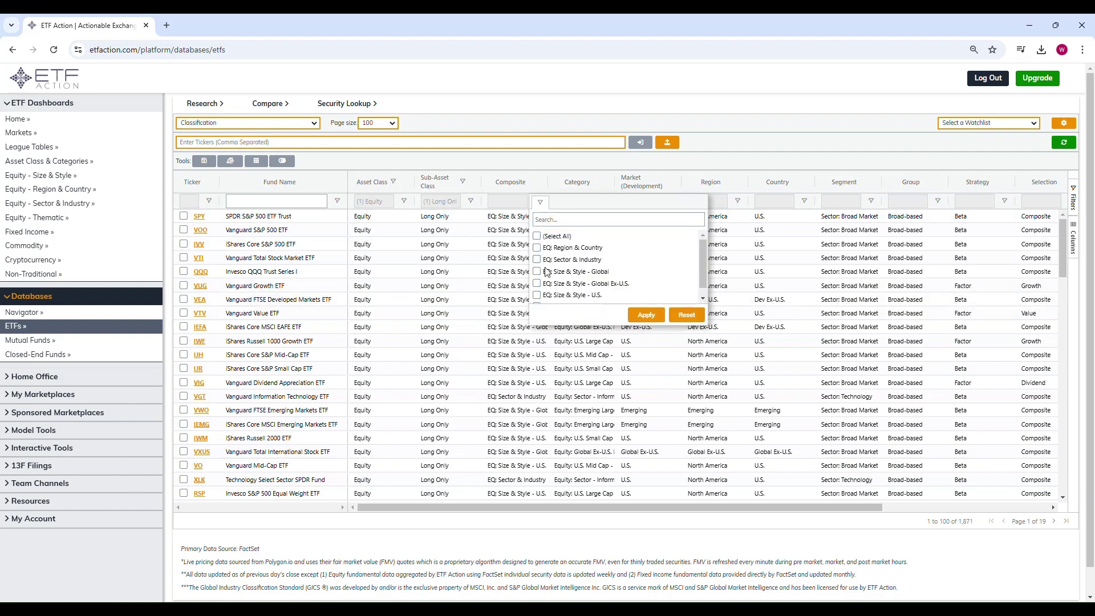
left_click(537, 295)
left_click(648, 322)
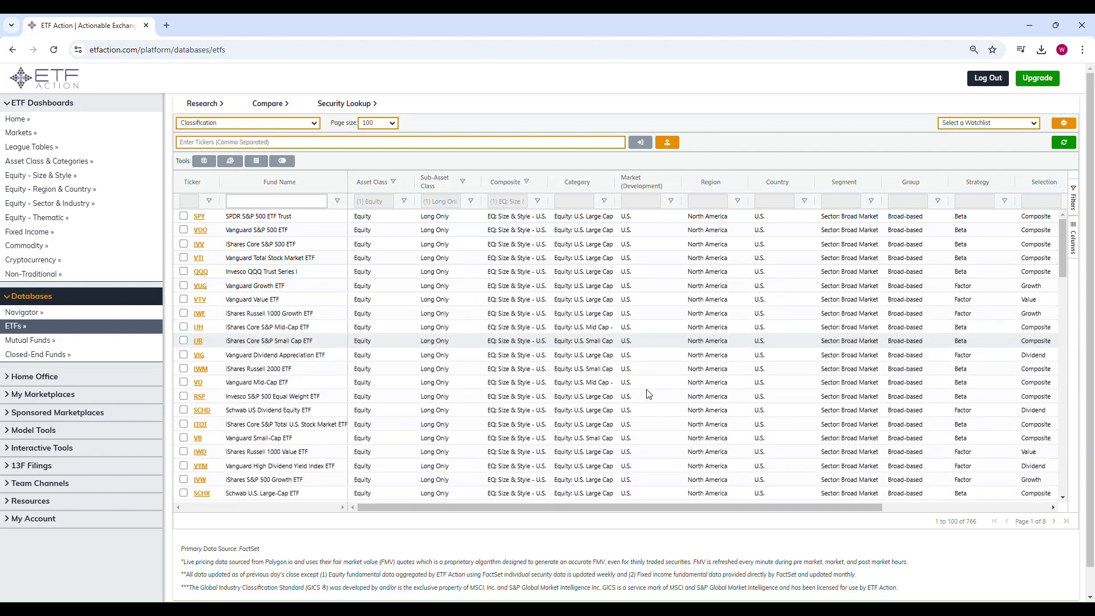
- Filter the Strategy column to Factor only
left_click_drag(653, 507, 821, 516)
left_click(784, 200)
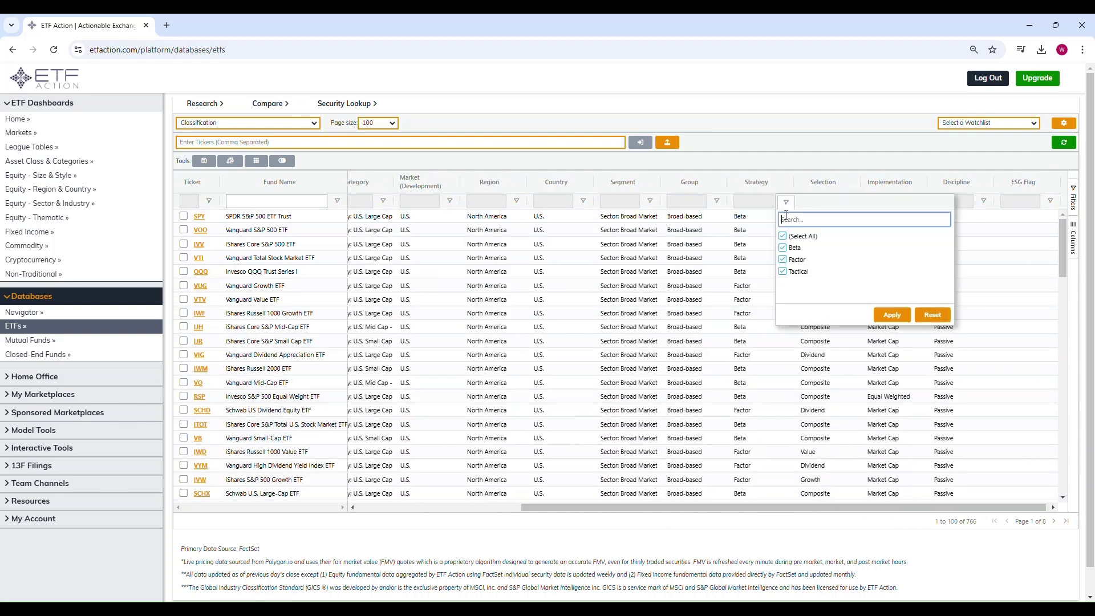
left_click(783, 259)
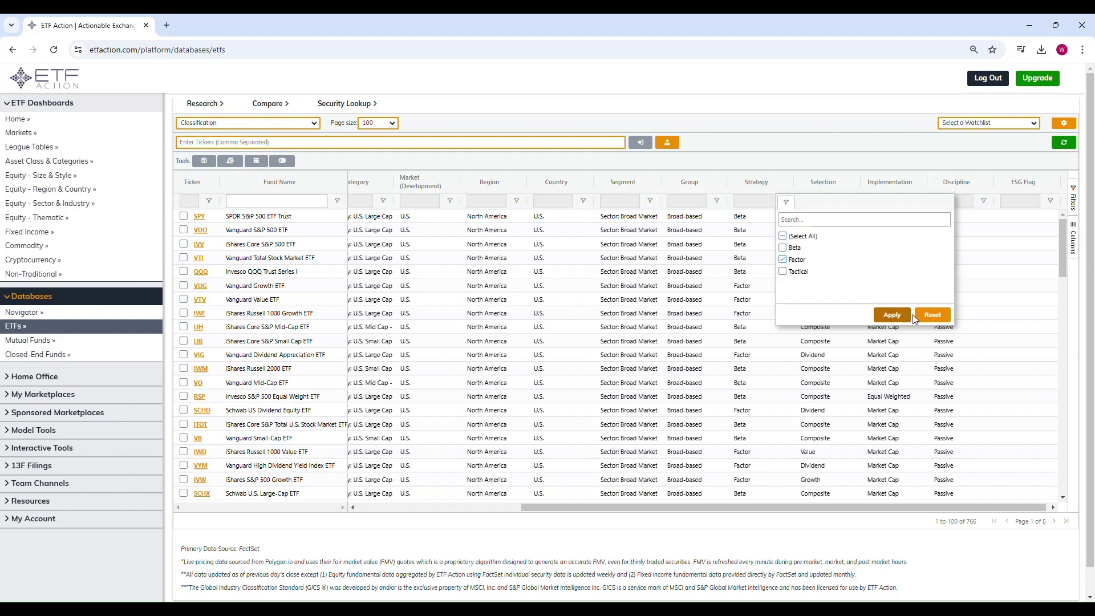
left_click(894, 315)
- Filter the Selection column to Growth only
left_click(849, 202)
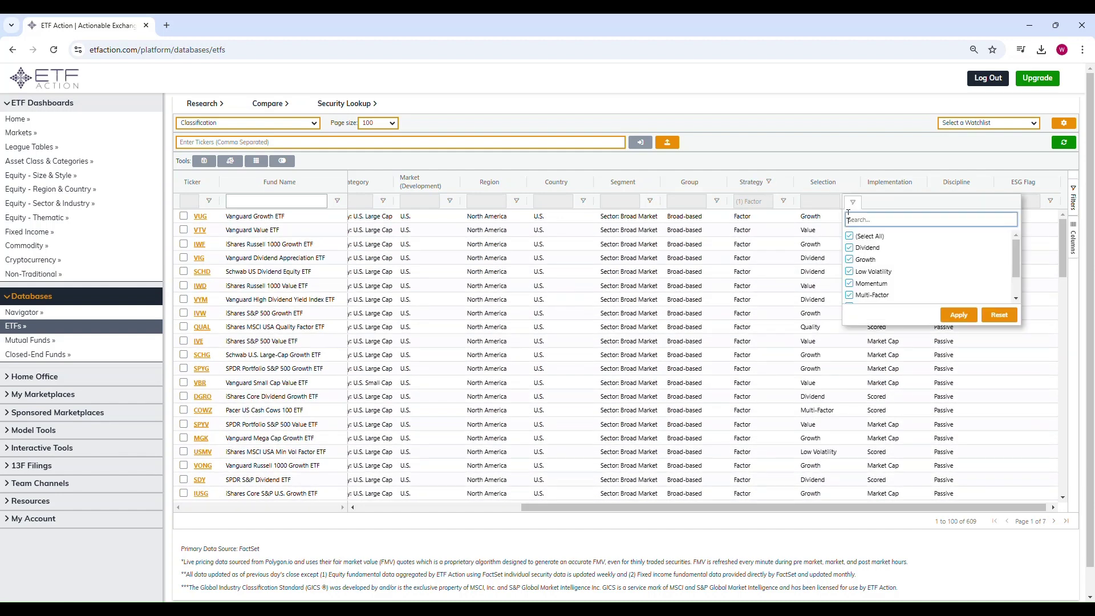
left_click(849, 236)
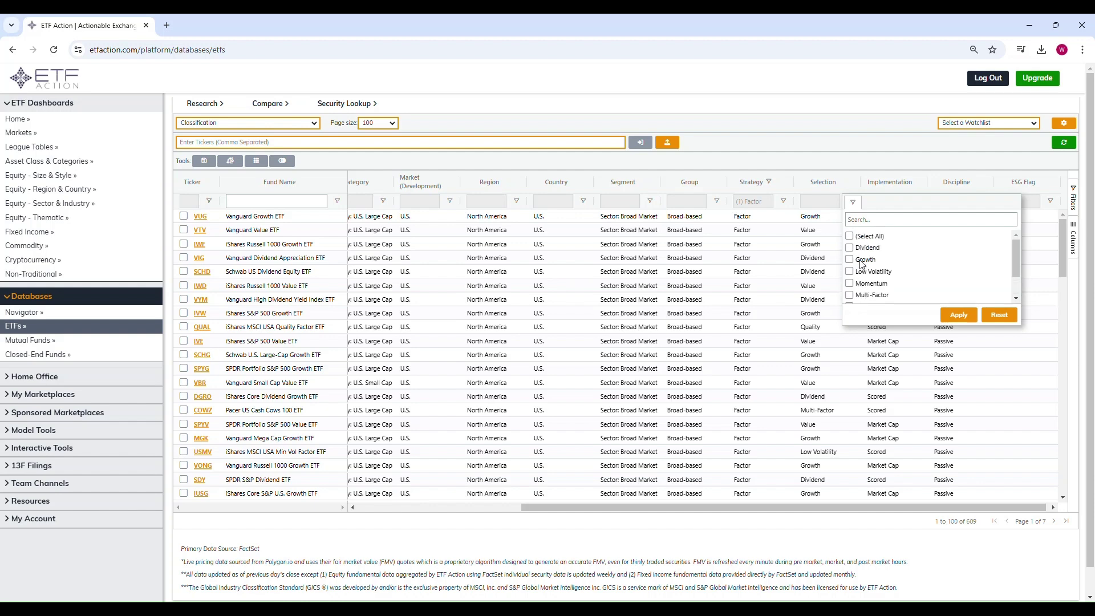
left_click(959, 315)
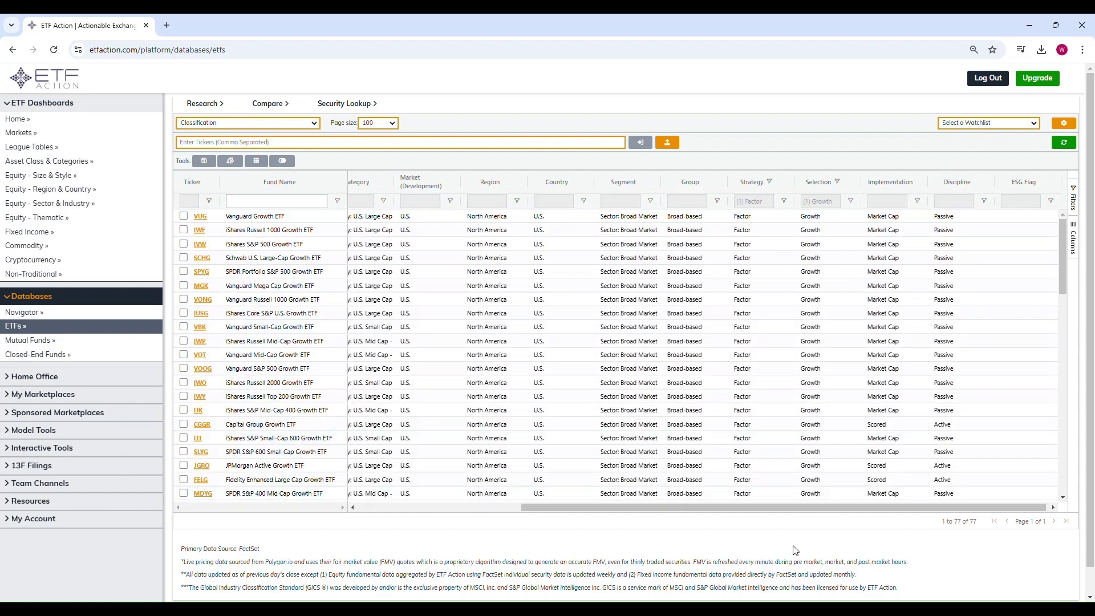
- Select every fund in the filtered table, from VUG at the start through FLCG at the end
left_click_drag(790, 512, 606, 512)
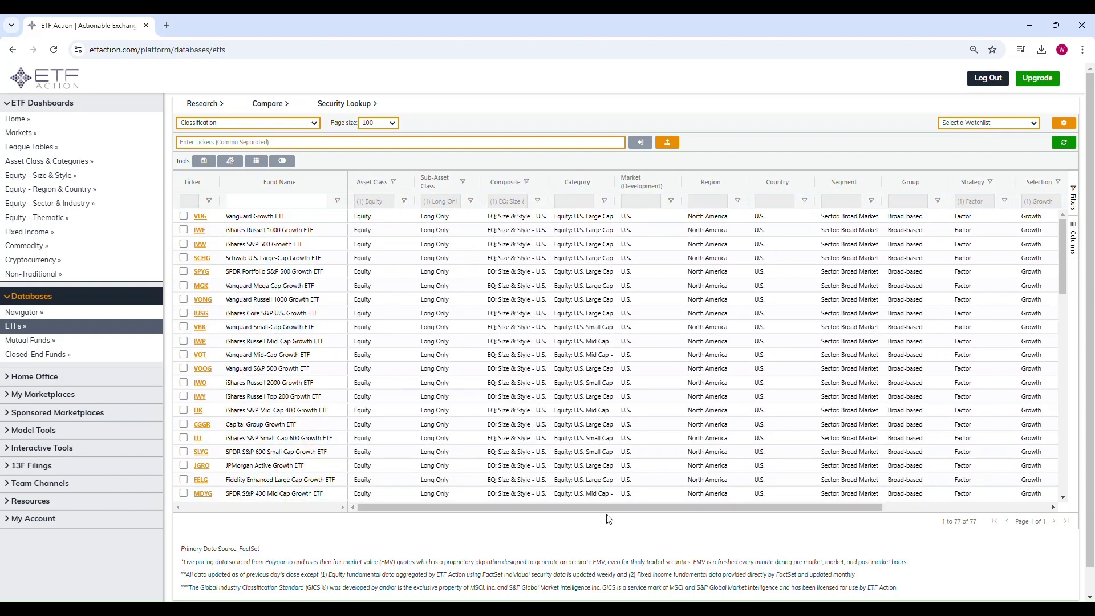
left_click(184, 217)
left_click_drag(1061, 234, 1059, 457)
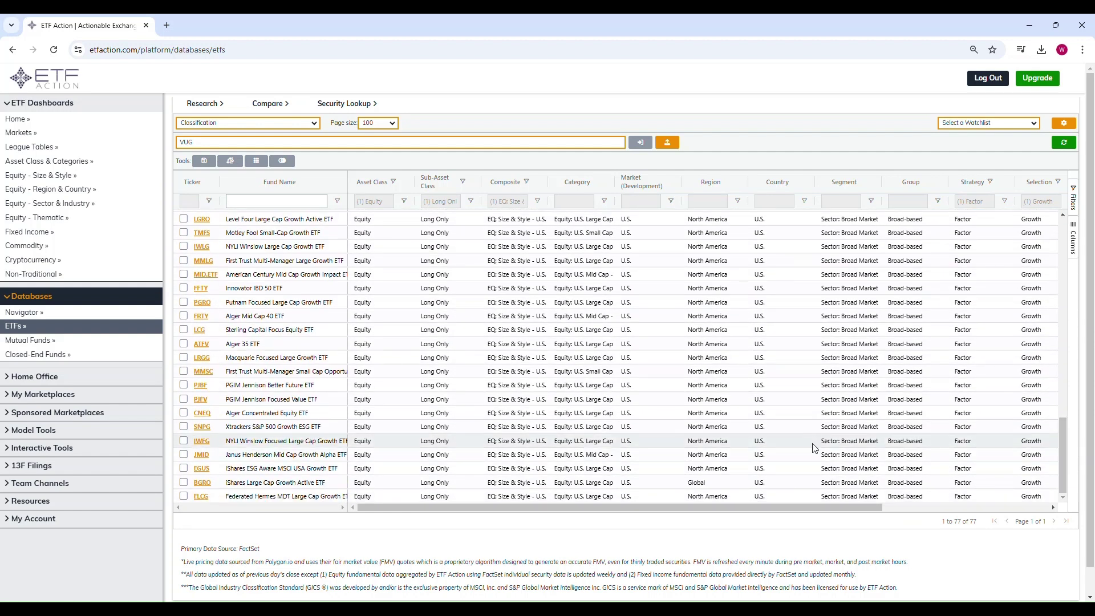
left_click(183, 496, "shift")
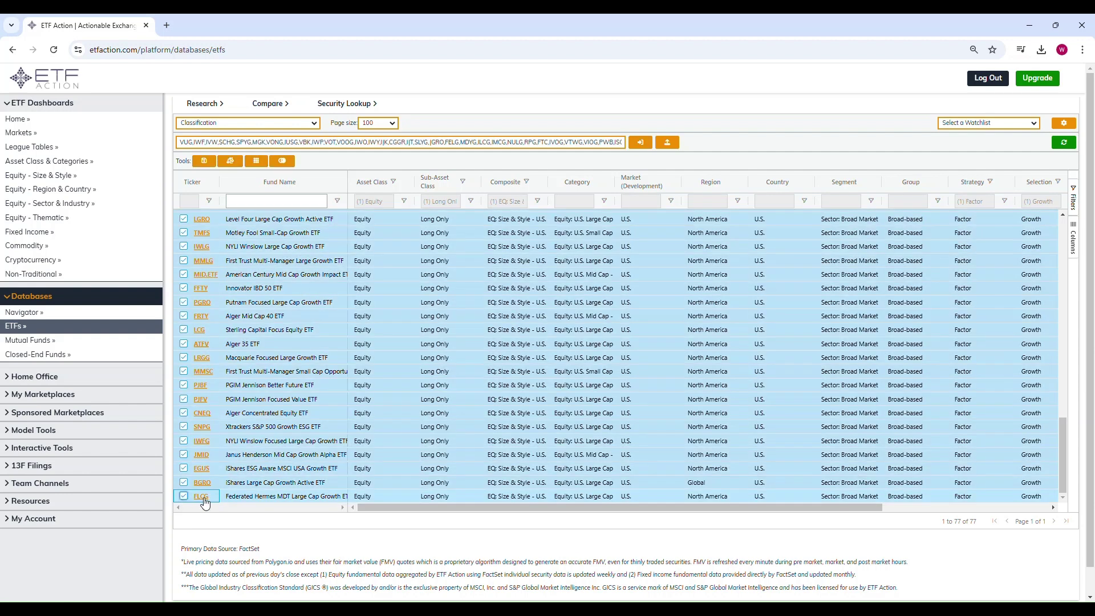
- Save the selected funds as a new screen named "U.S. Growth ETFs" and reset the ETF table
left_click(209, 161)
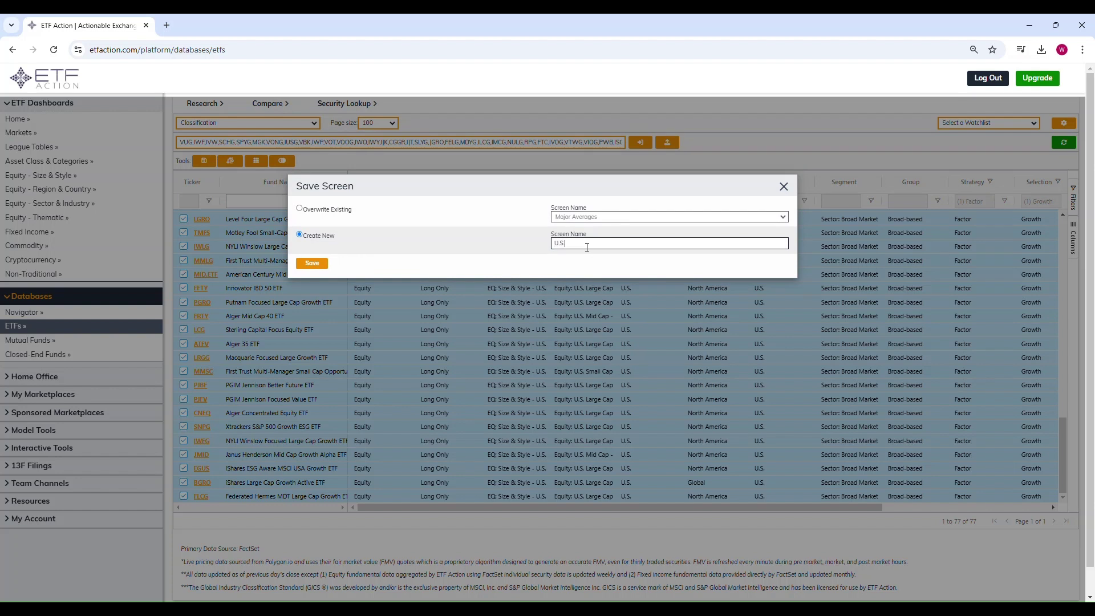
type("U.S. Growth ETFs")
left_click(323, 264)
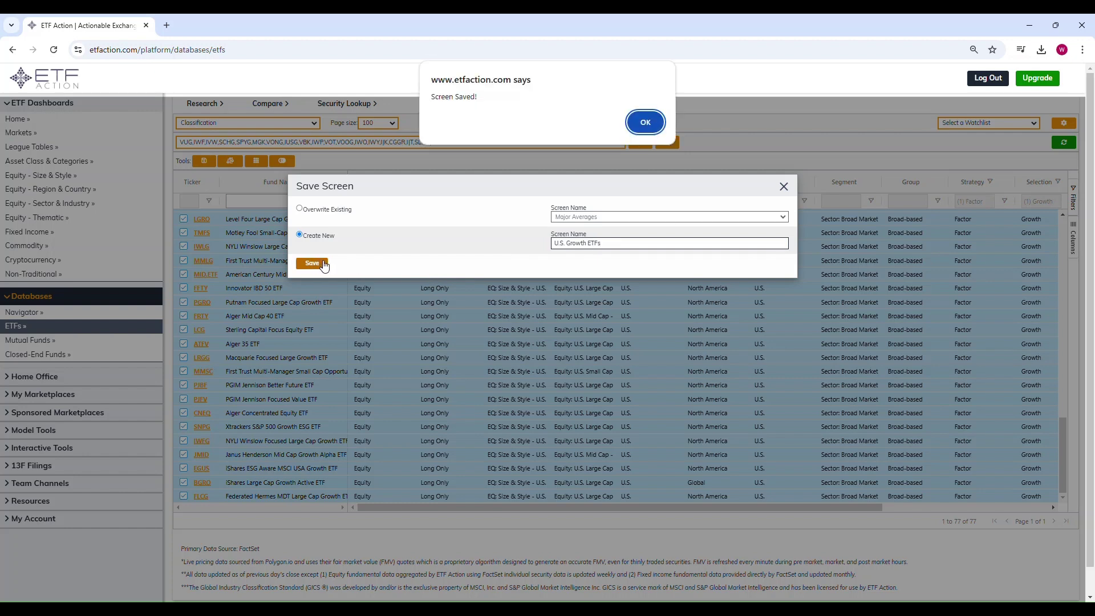
left_click(646, 122)
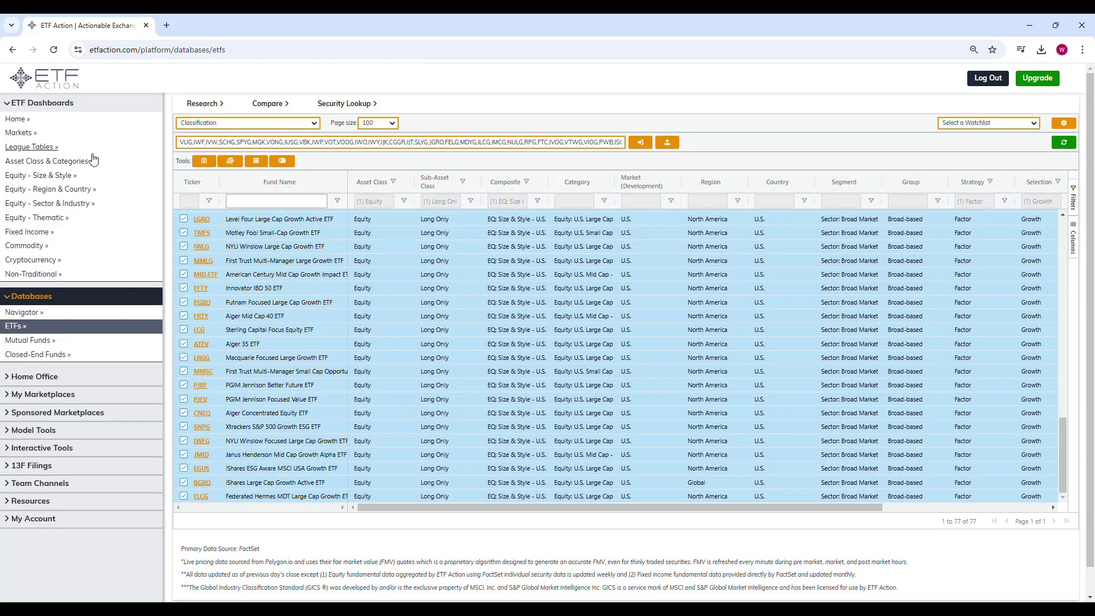
left_click(1061, 144)
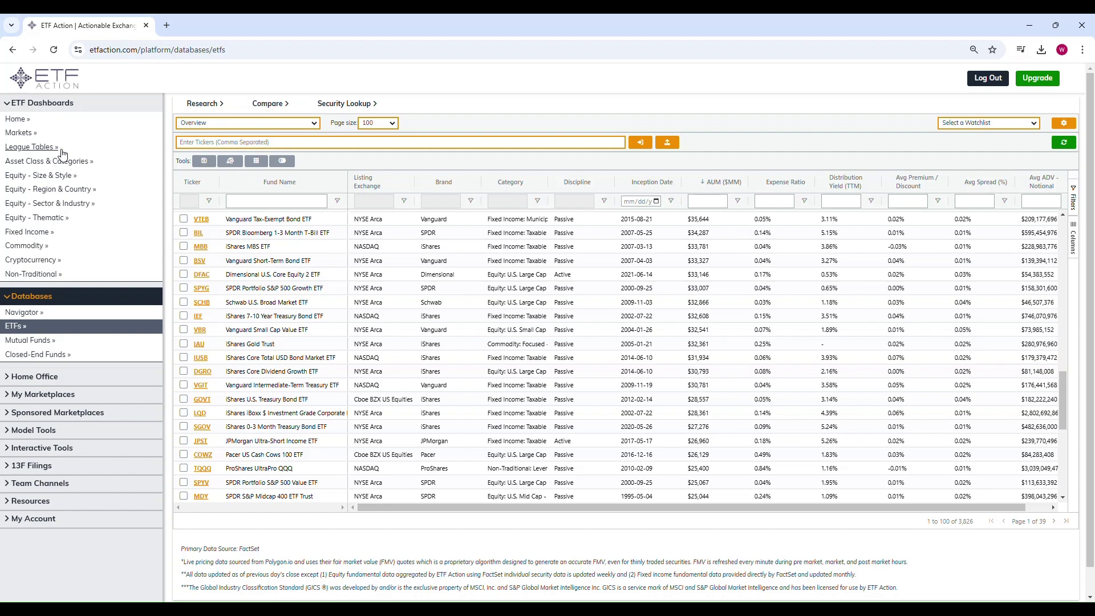
- From the home page, open the Asset Class & Categories dashboard and expand Equity and its EQ: Size & Style - U.S. group
left_click(56, 84)
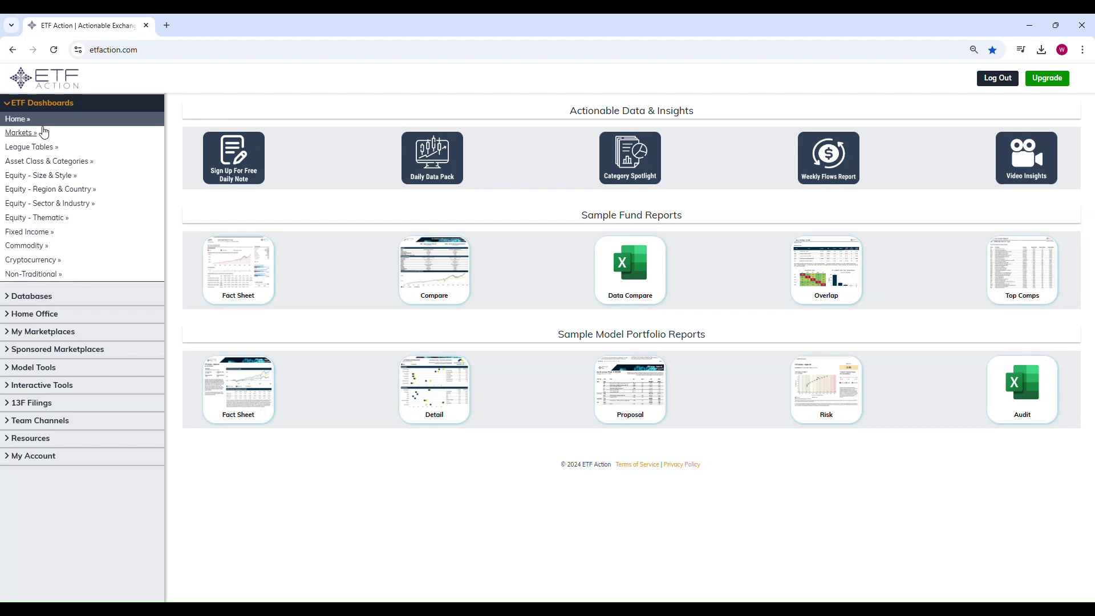
left_click(69, 164)
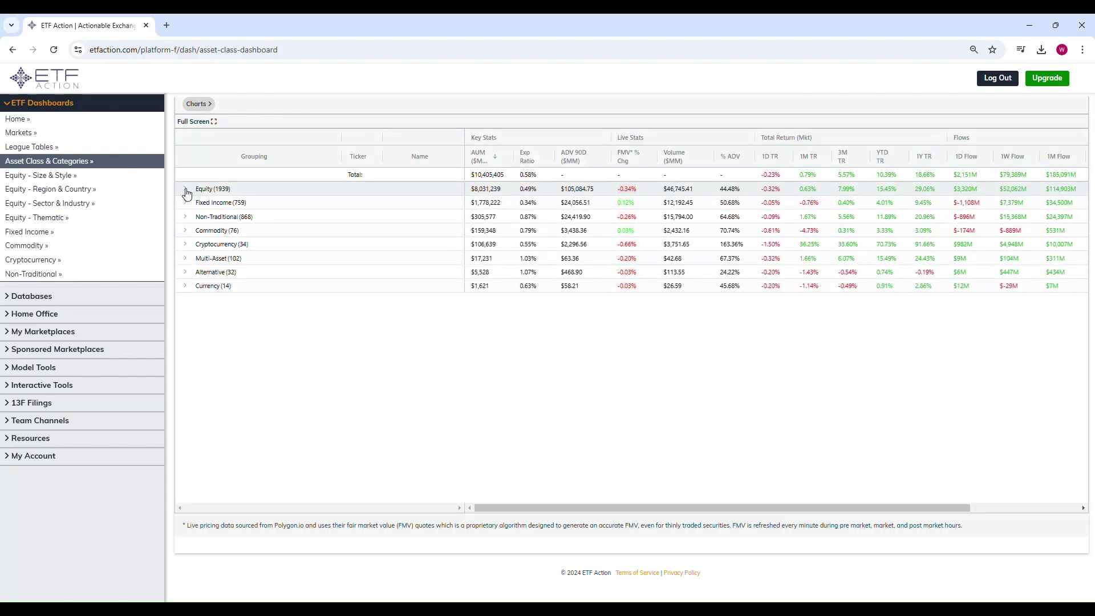
left_click(185, 190)
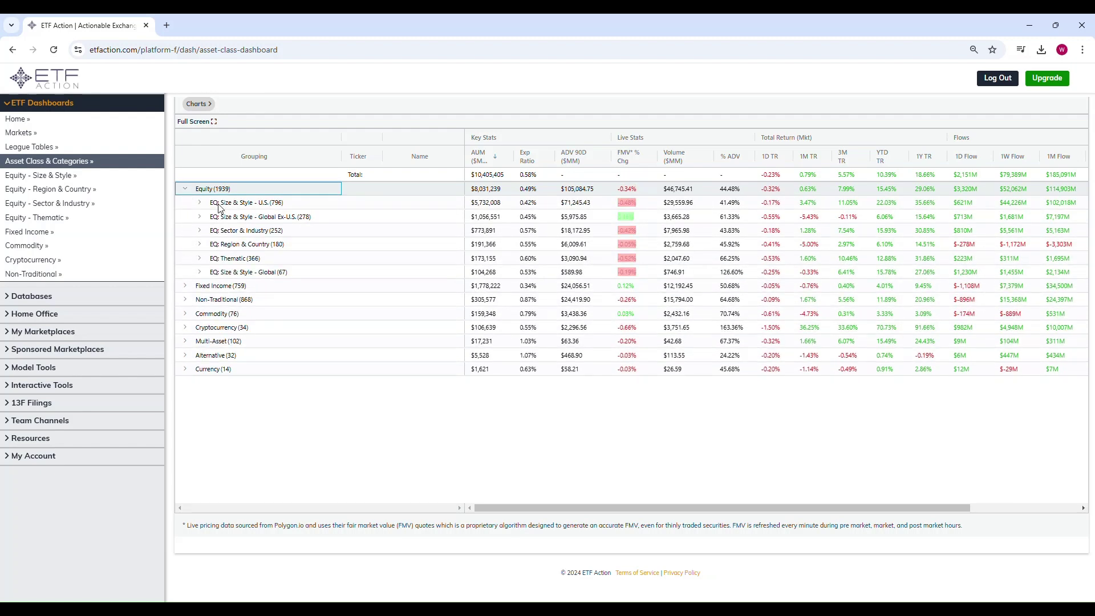
left_click(200, 204)
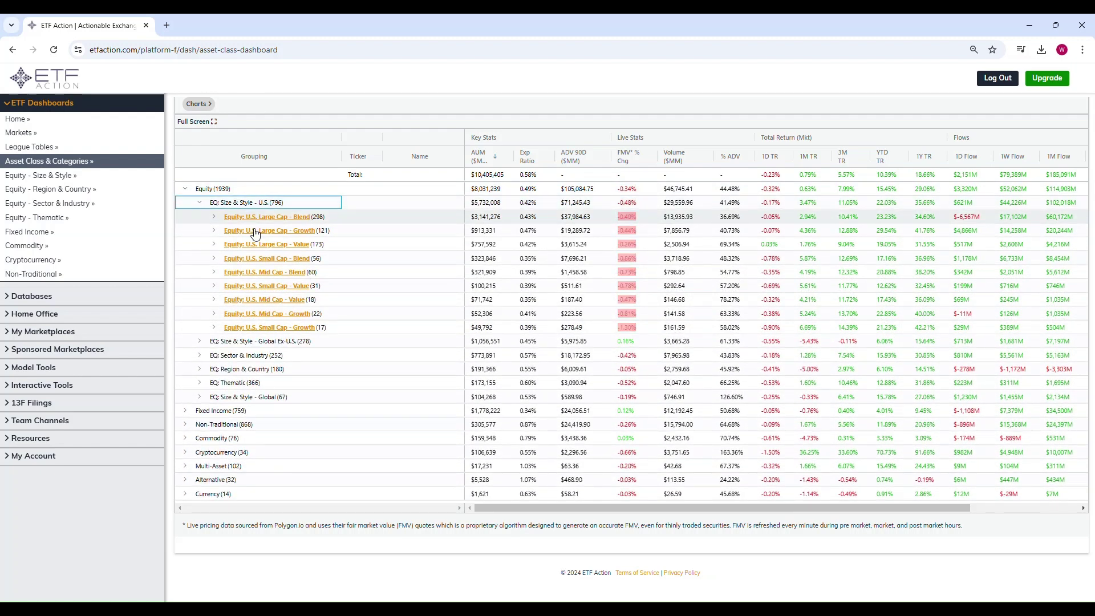
- Open the Cryptocurrency dashboard and load the Spot Price funds under Crypto: Bitcoin into the ETFs database
left_click(47, 260)
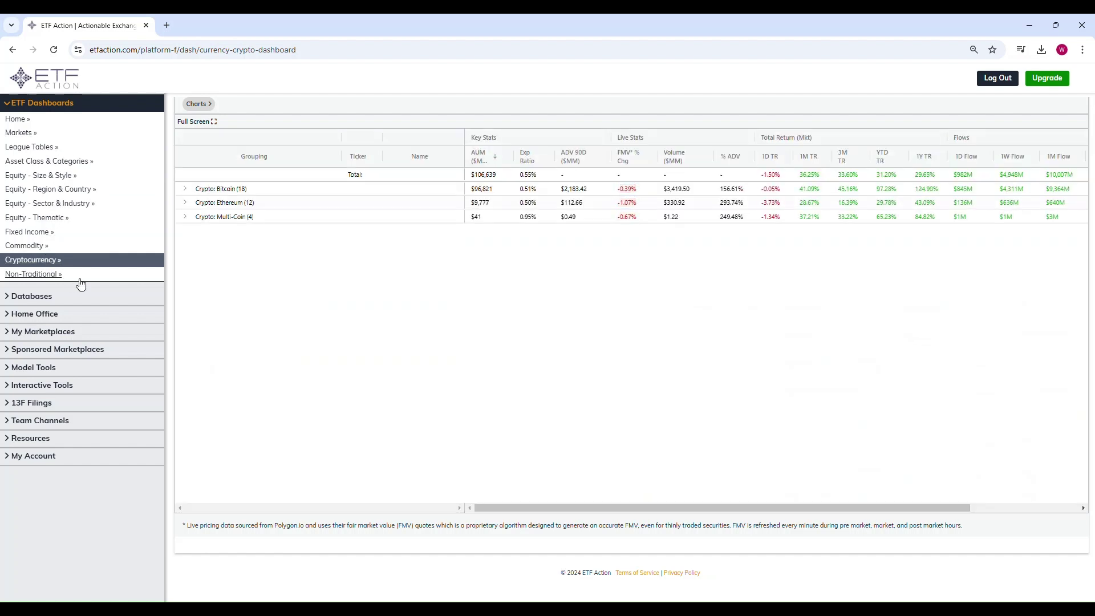
left_click(186, 189)
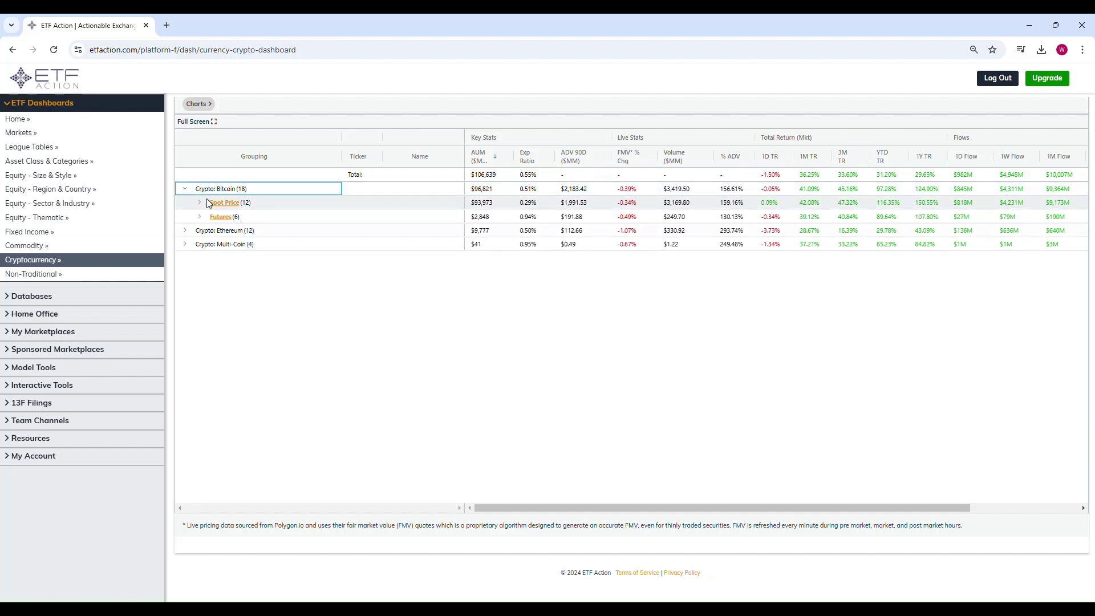
left_click(224, 204)
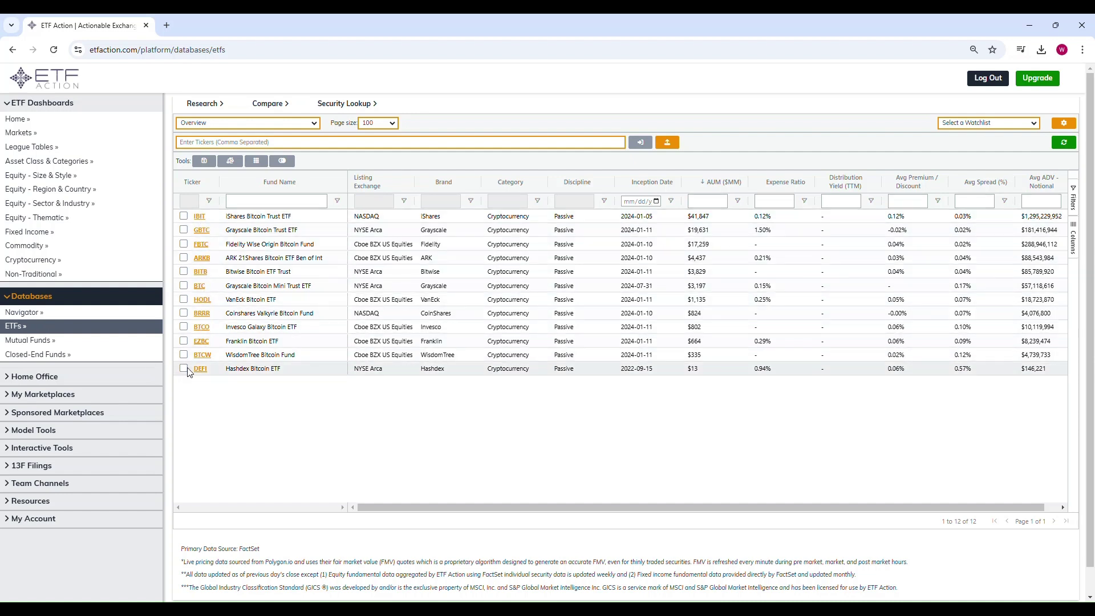
- Select all the spot Bitcoin funds from IBIT through DEFI and save them as a new screen named "Bitcoin ETFs"
left_click(184, 216)
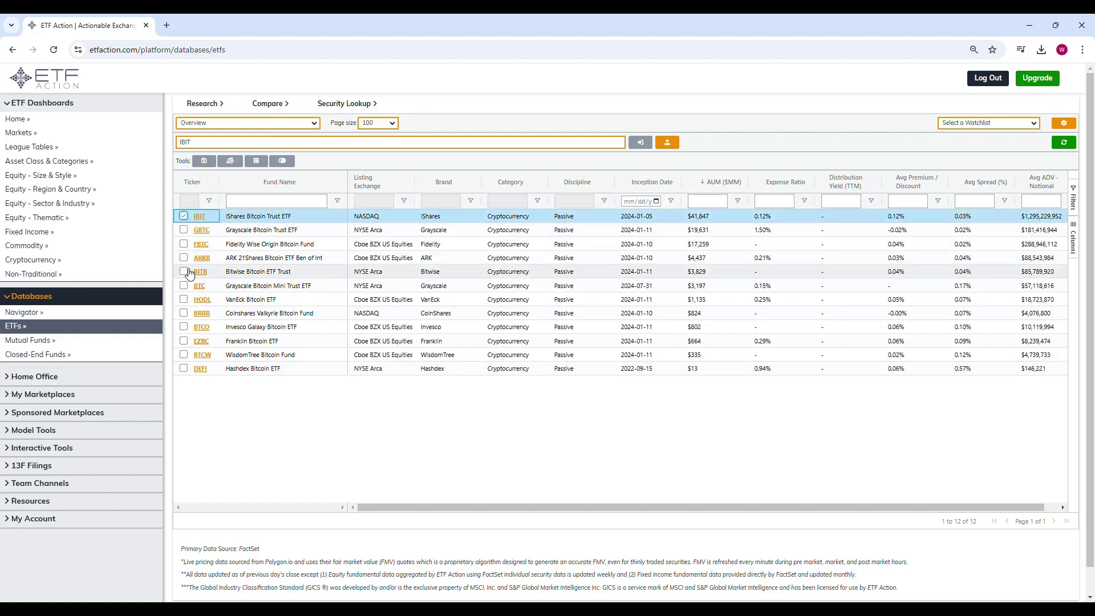
left_click(184, 369, "shift")
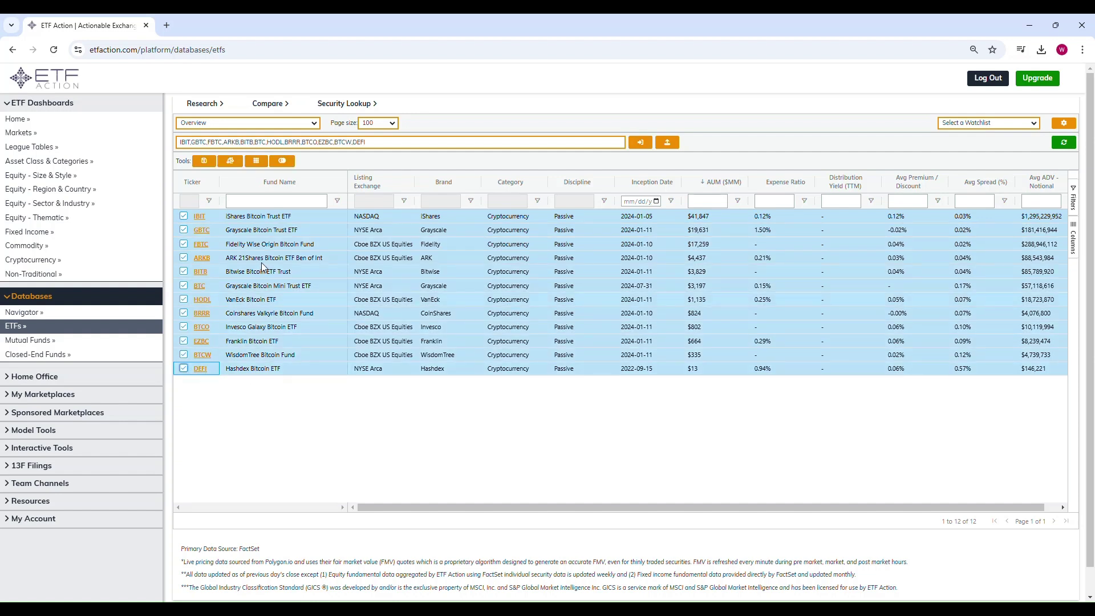
left_click(204, 162)
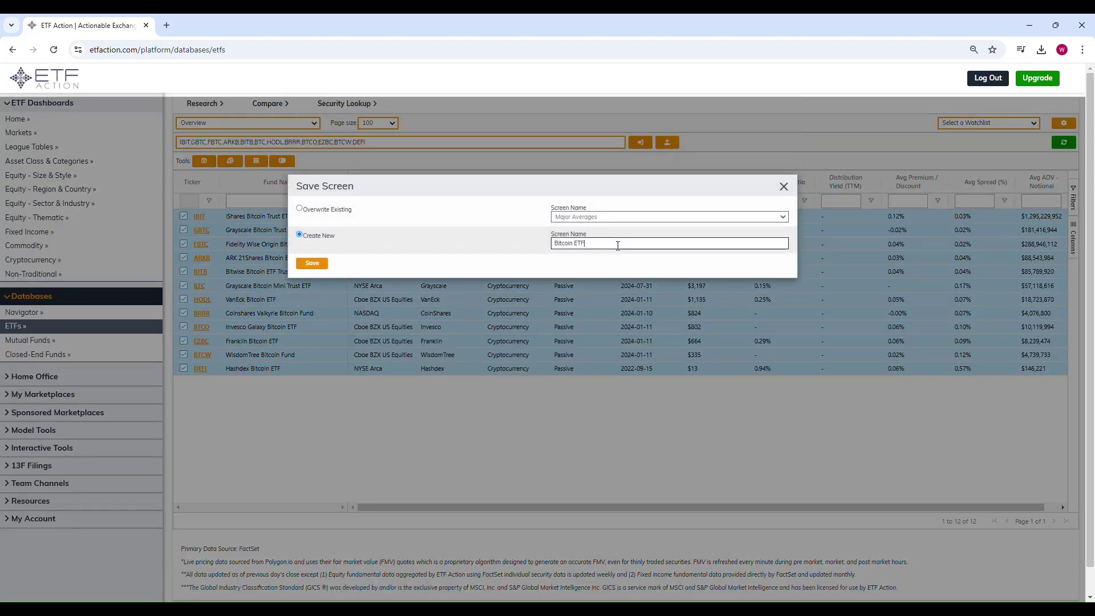
left_click(311, 264)
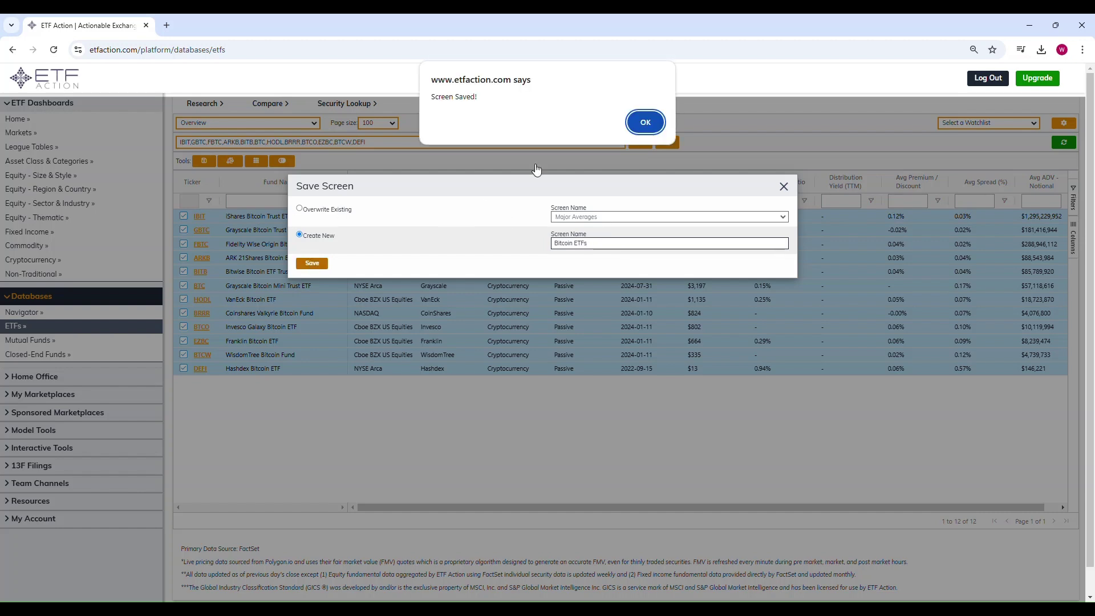
left_click(645, 122)
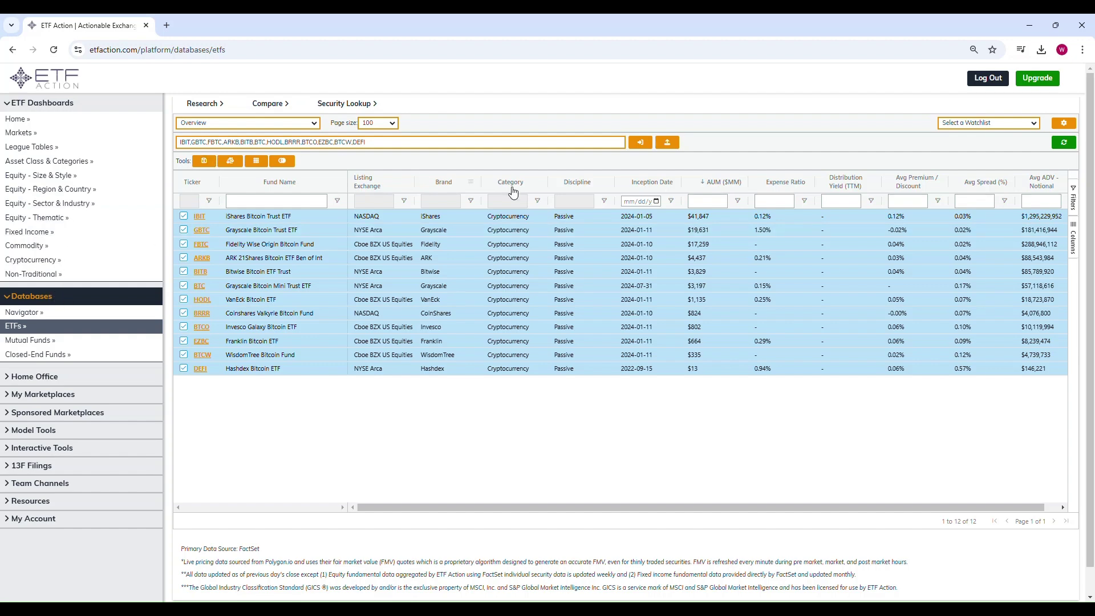
- Reset the ETF table and load the Home Office Top 50 Comps for XLE, the Energy Select Sector SPDR Fund
left_click(1065, 147)
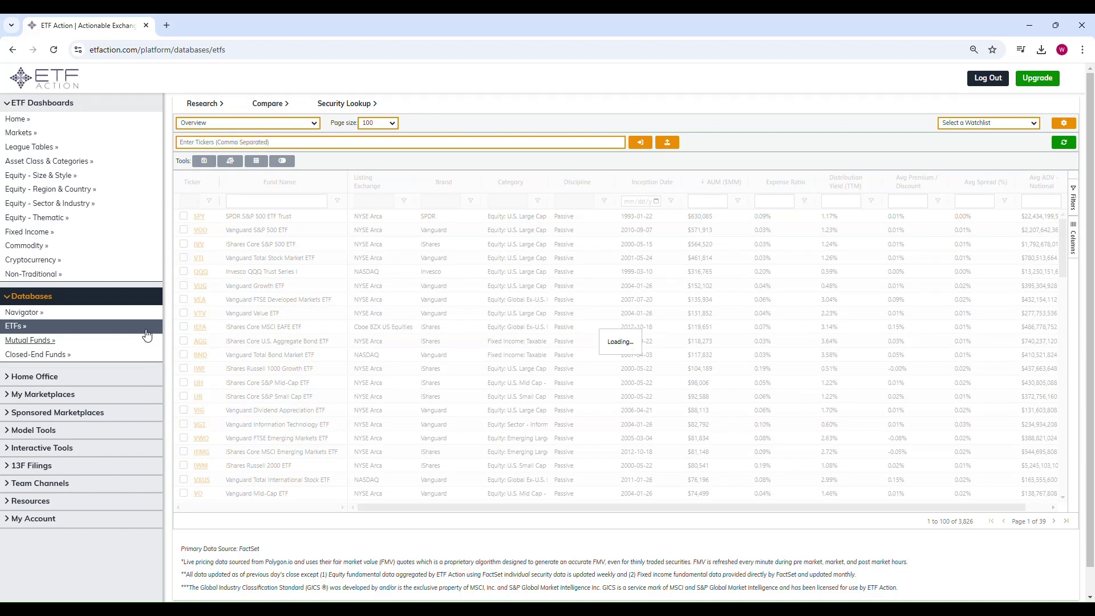
left_click(42, 380)
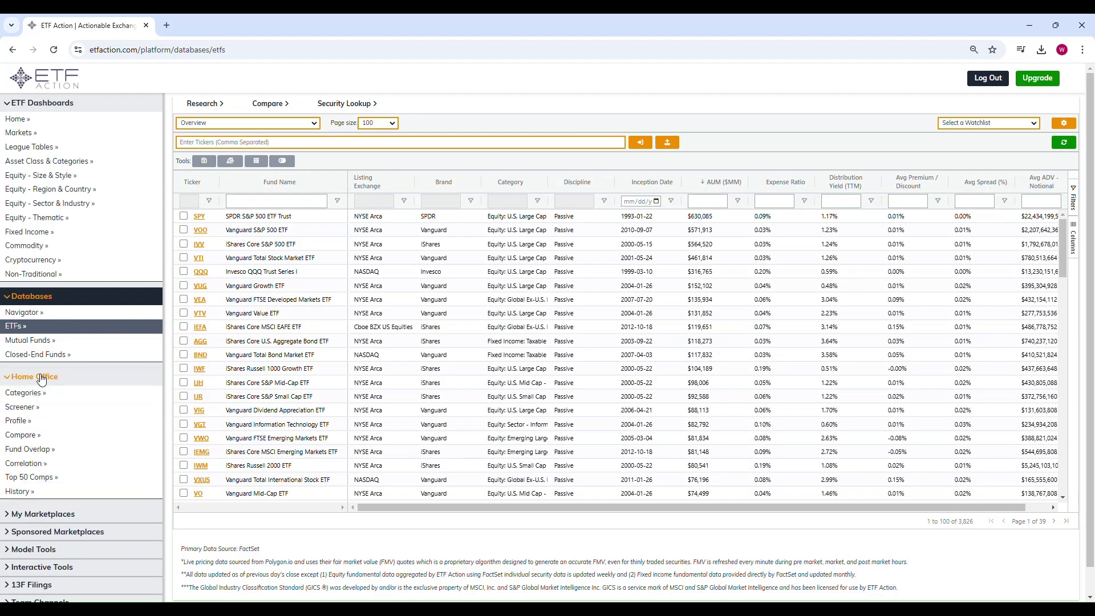
left_click(39, 478)
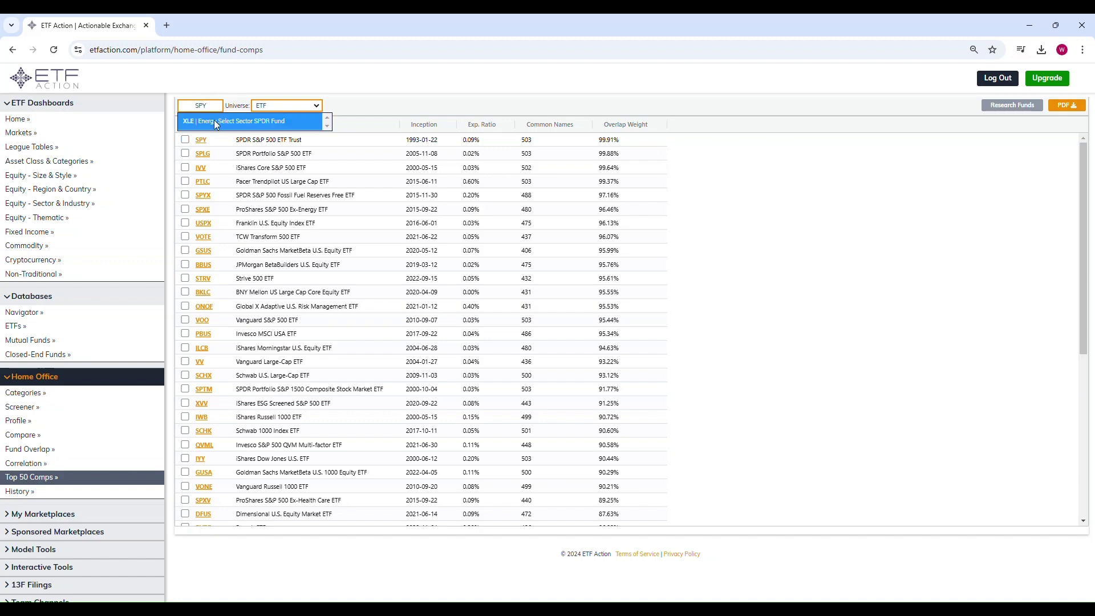
left_click(214, 120)
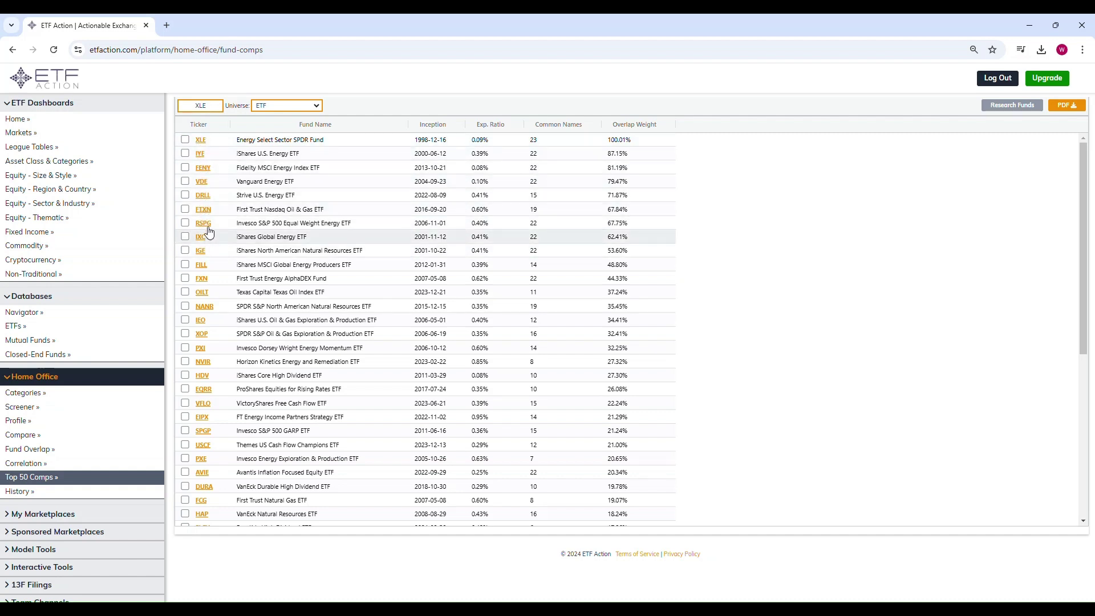
- Select the comparable funds from XLE through PXI and send them to the ETFs database for research
left_click(185, 140)
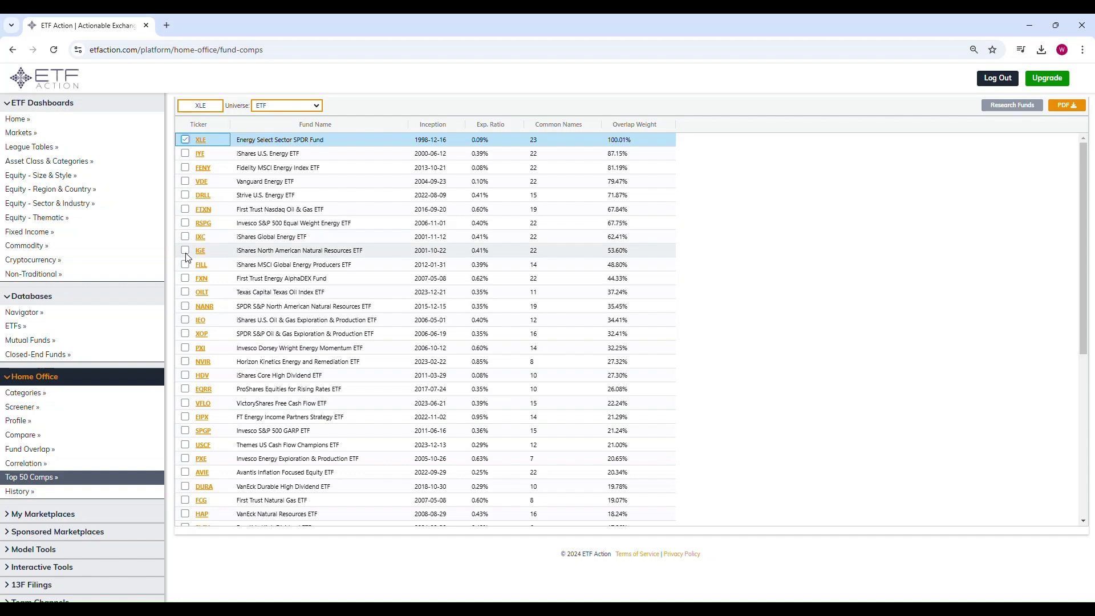
left_click(183, 350, "shift")
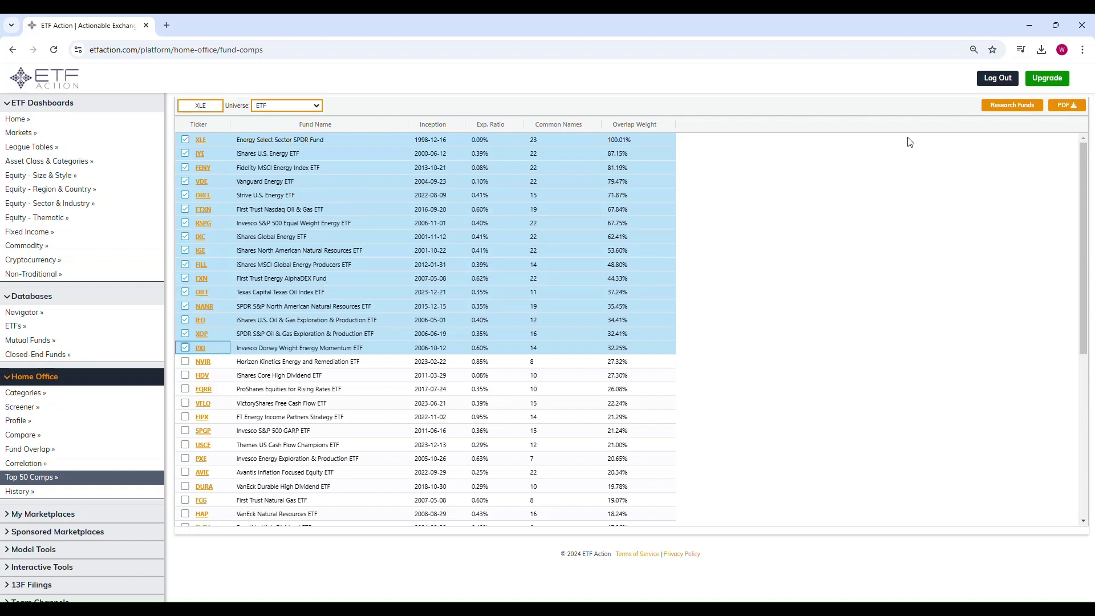
left_click(995, 108)
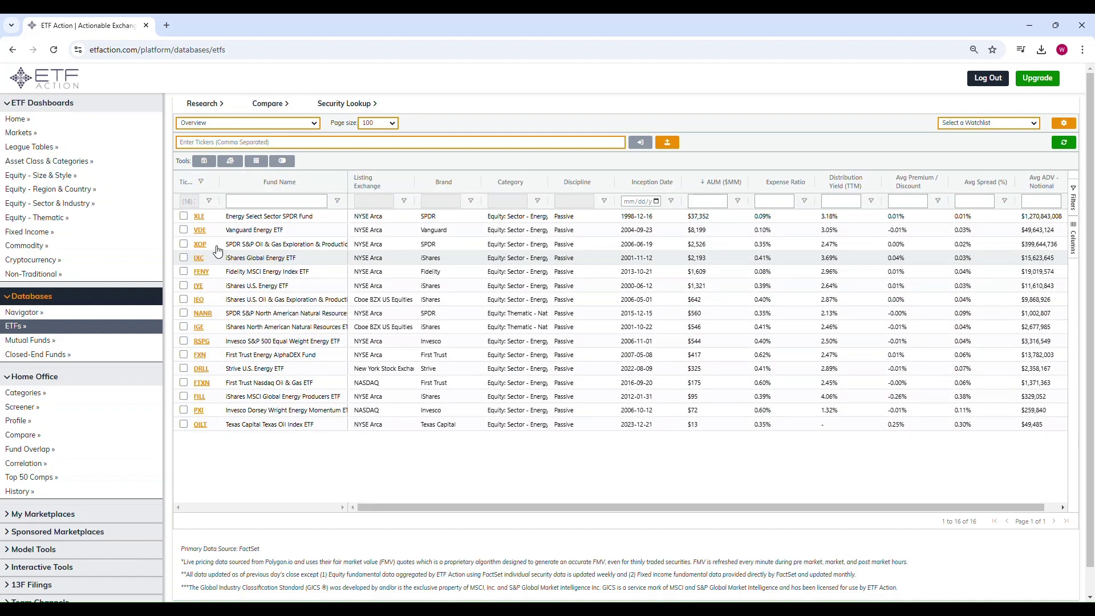
- Select all the energy funds from XLE through OILT and save them as a new screen named "XLE Competitors"
left_click(184, 217)
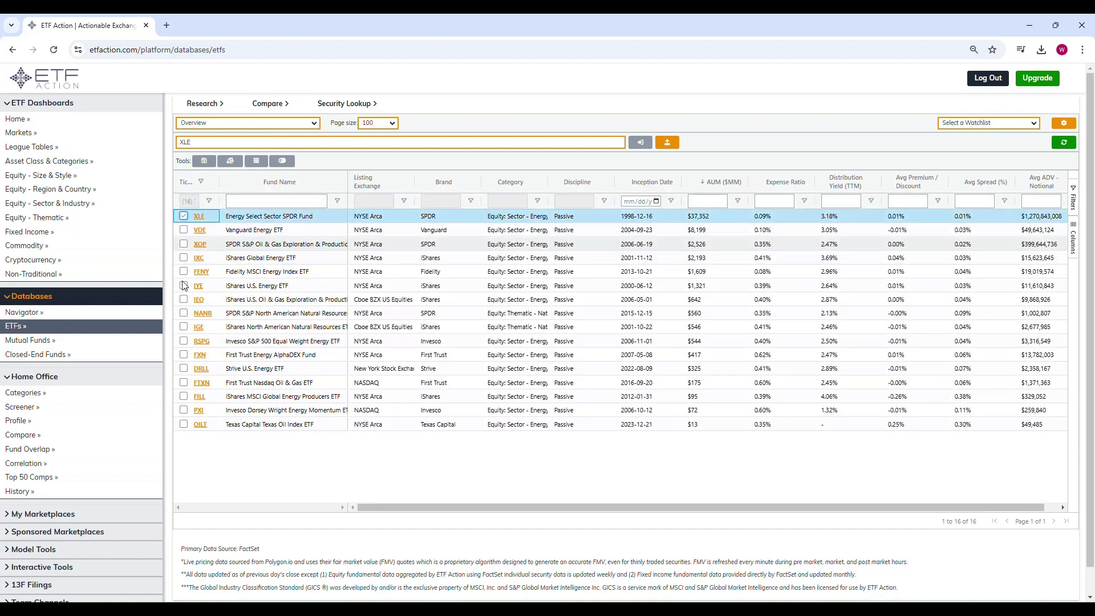
left_click(184, 426, "shift")
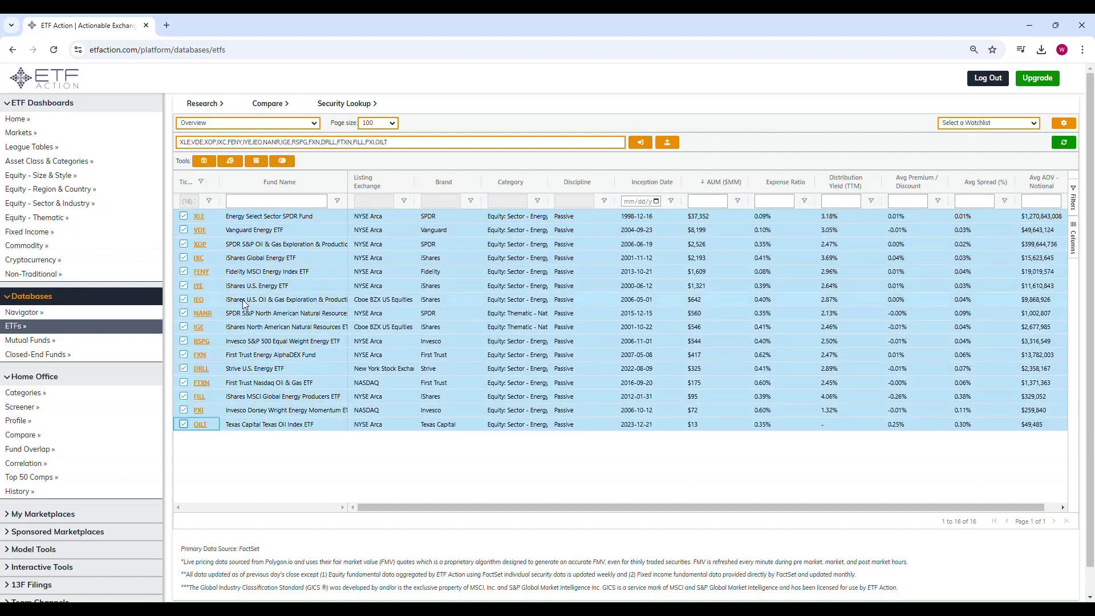
left_click(205, 162)
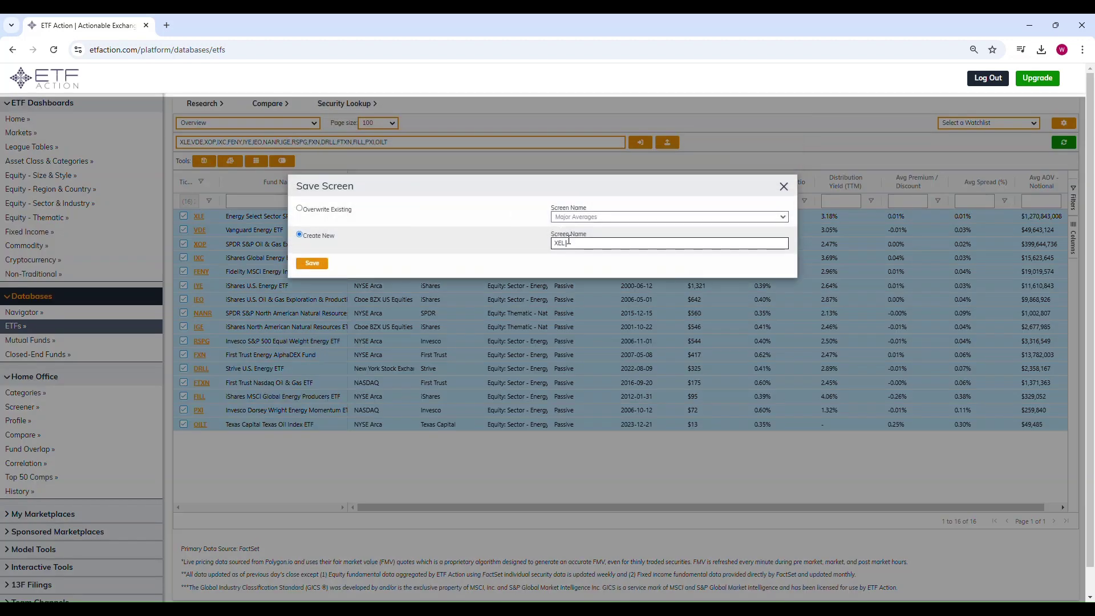
type("XLE compet")
key("BackSpace")
key("BackSpace")
key("BackSpace")
key("BackSpace")
type("it")
left_click(312, 263)
left_click(645, 122)
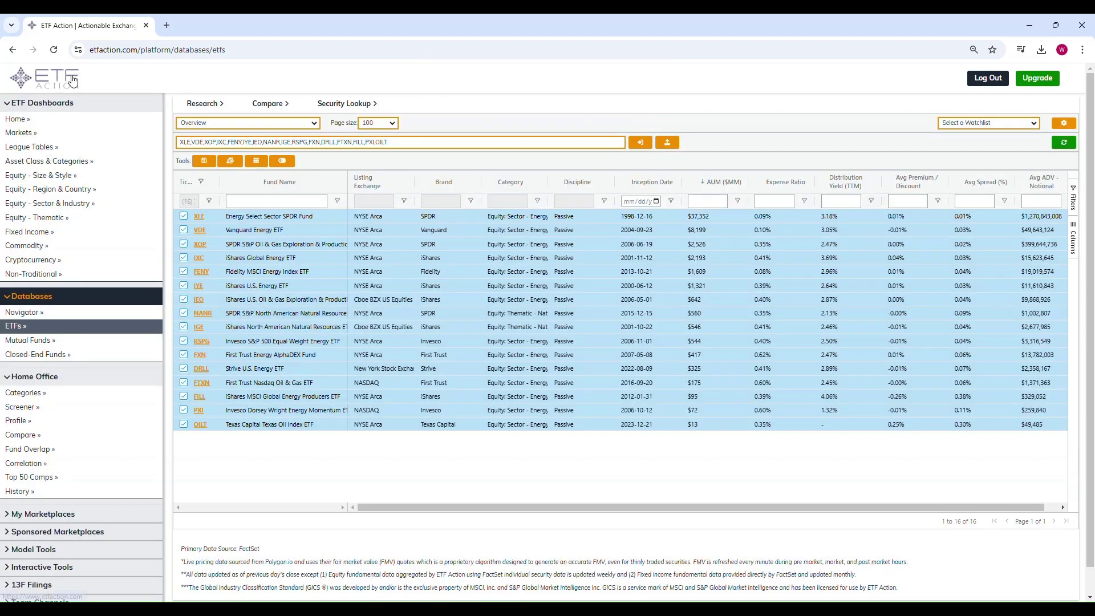
- Return to the home page, reopen the ETFs database and load the saved "U.S. Growth ETFs" watchlist
left_click(74, 80)
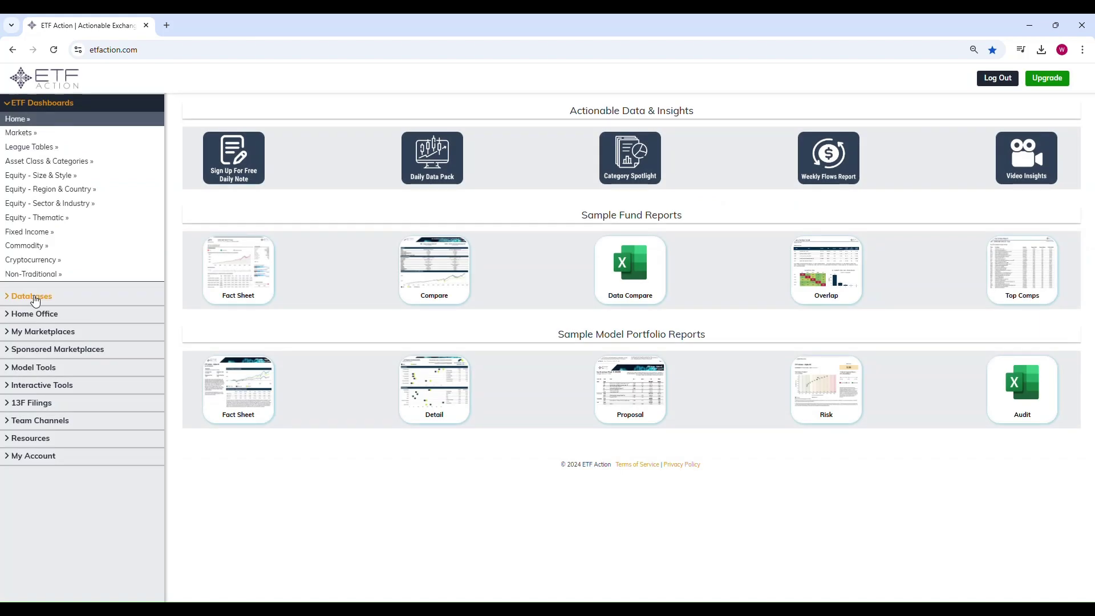
left_click(26, 302)
left_click(20, 328)
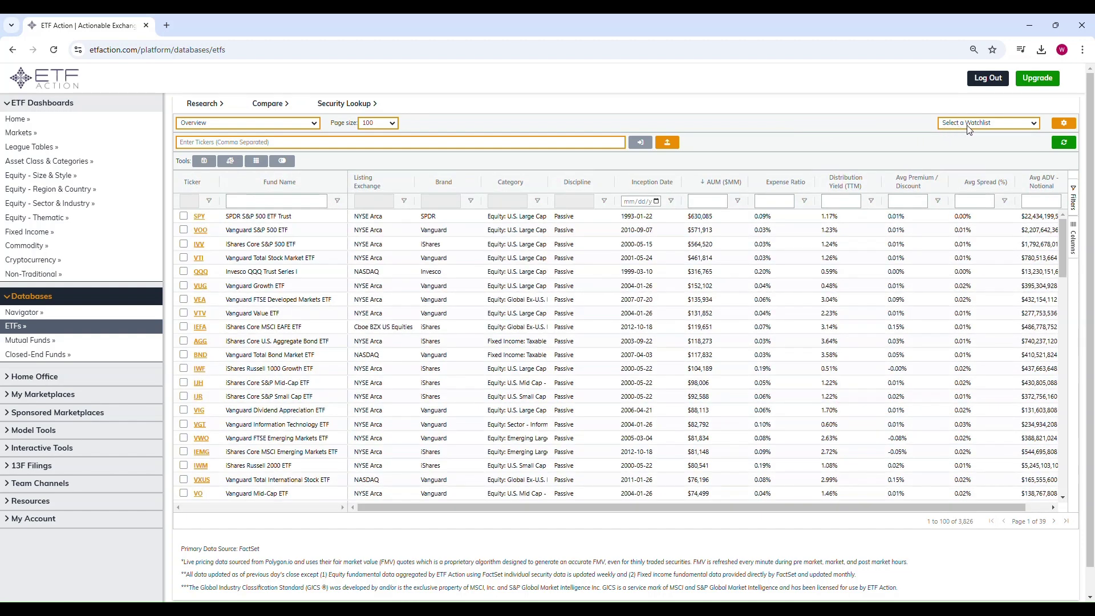
left_click(970, 123)
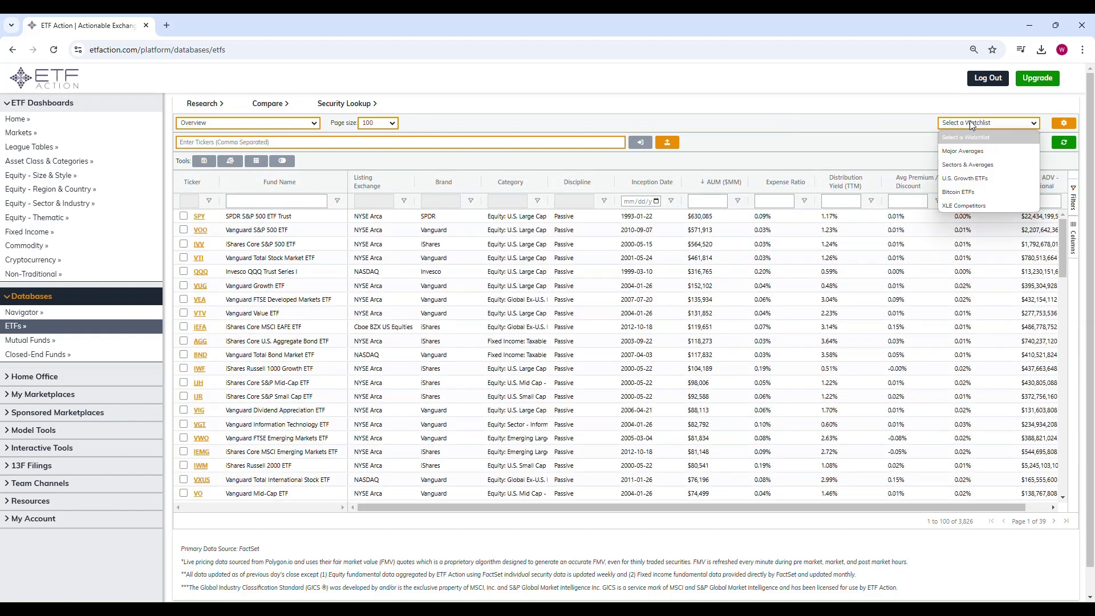
left_click(982, 177)
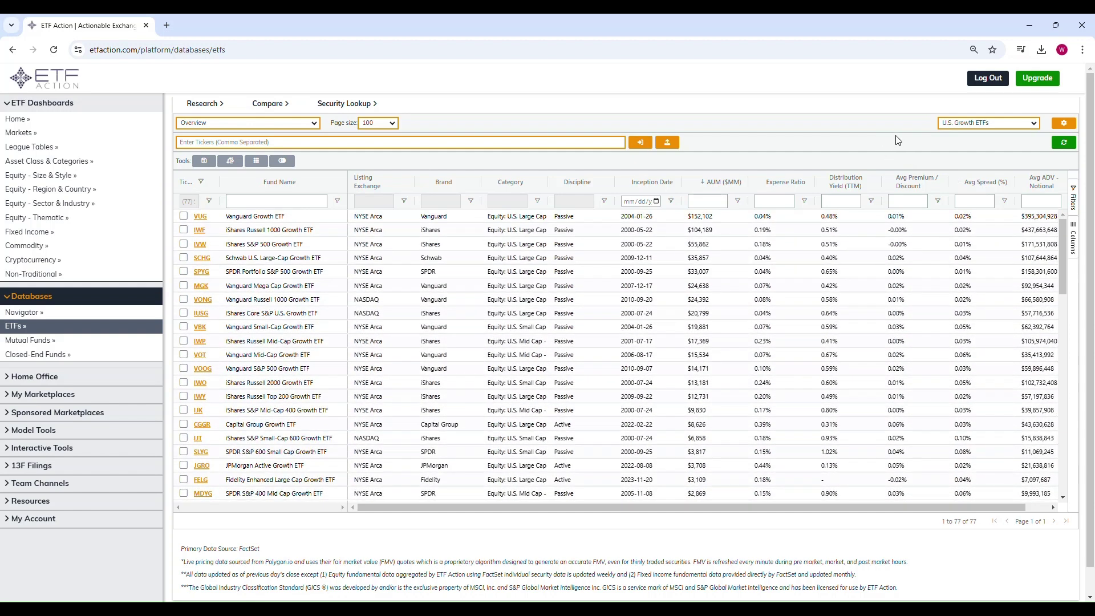
- Display the Performance - Market data for the growth watchlist and sort the 1M TR column descending, followed by ascending
left_click(286, 123)
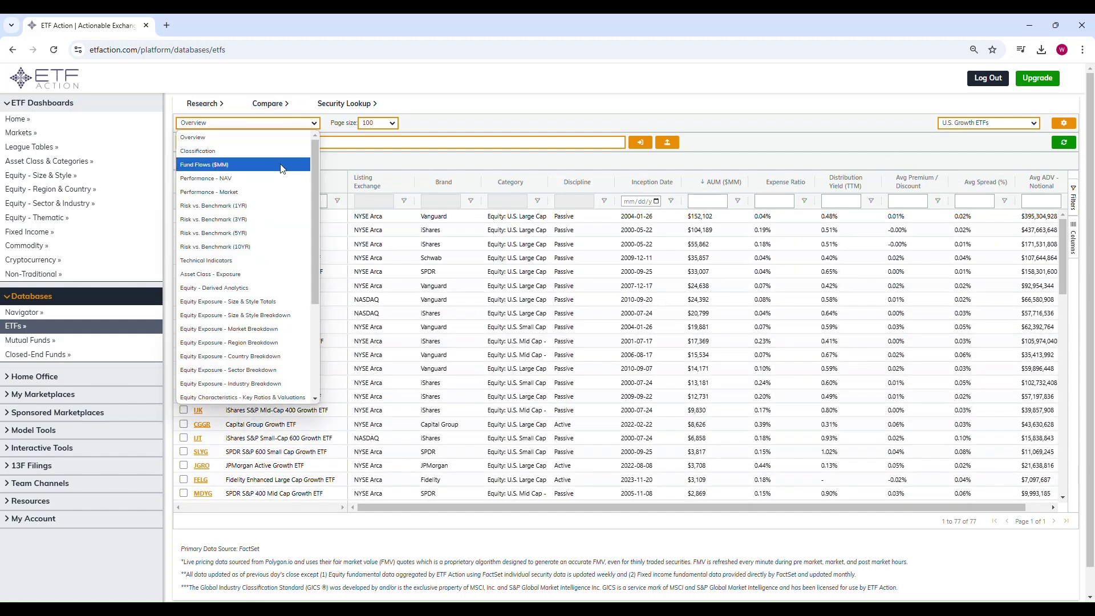
left_click(279, 192)
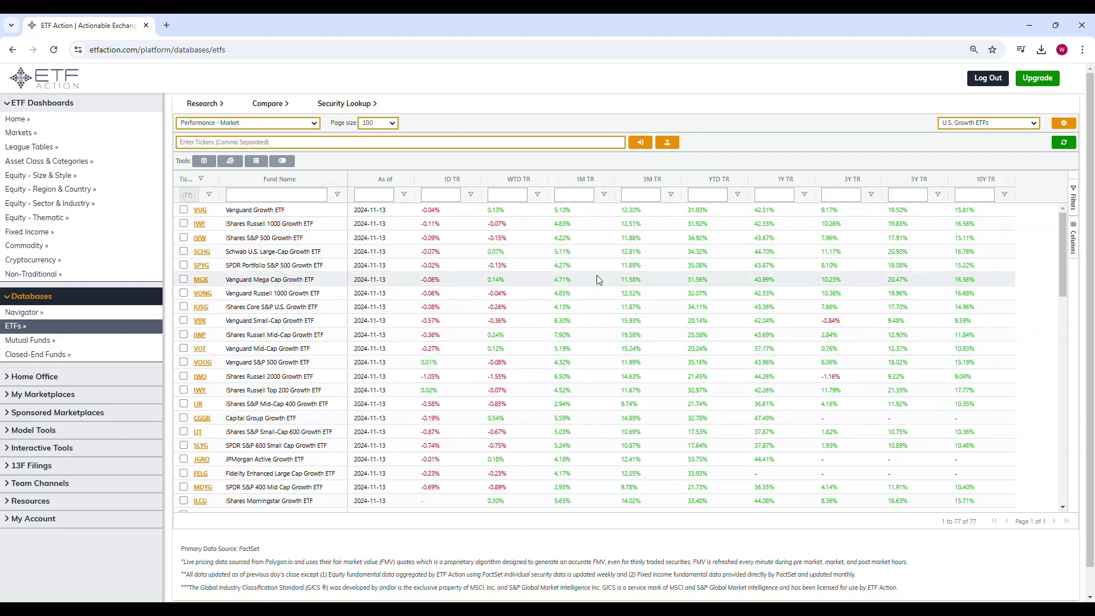
left_click(585, 181)
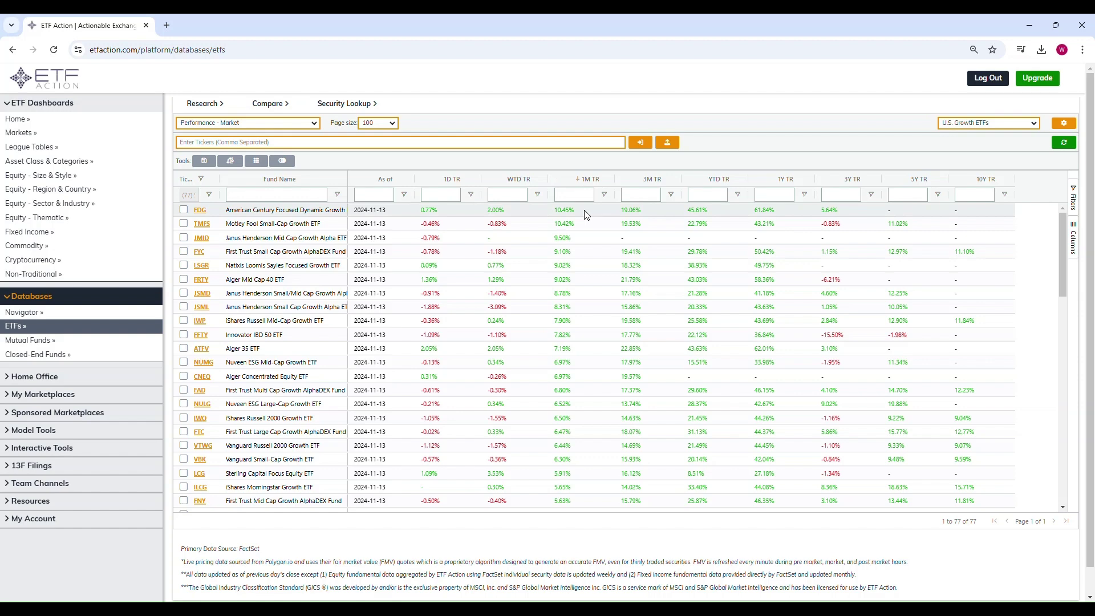
left_click(588, 181)
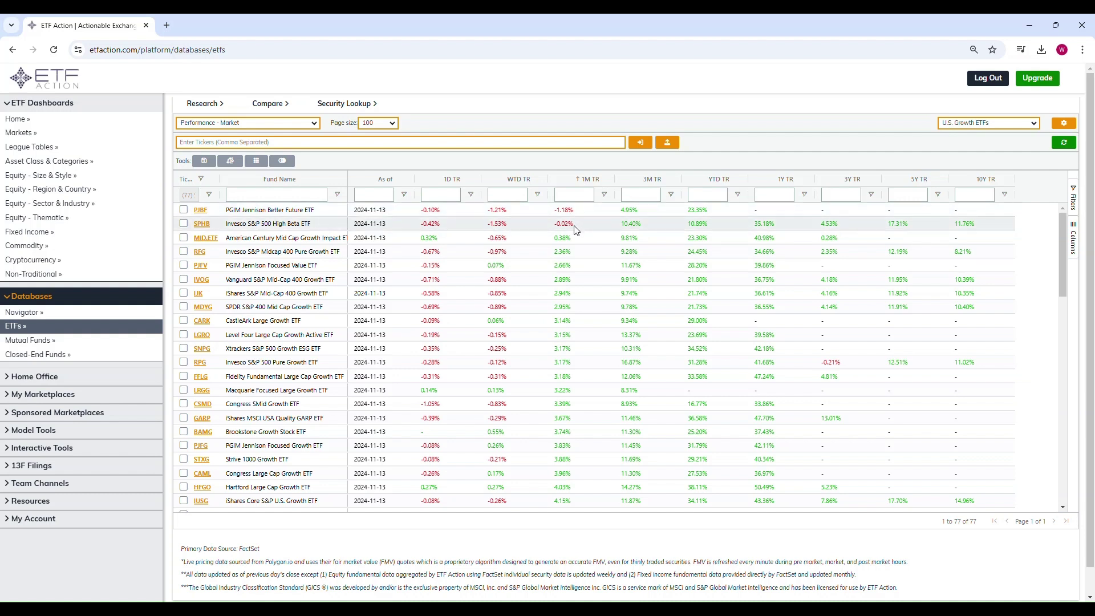
- View the Risk vs. Benchmark (5YR) data for the growth watchlist and return to Performance - Market
left_click(265, 127)
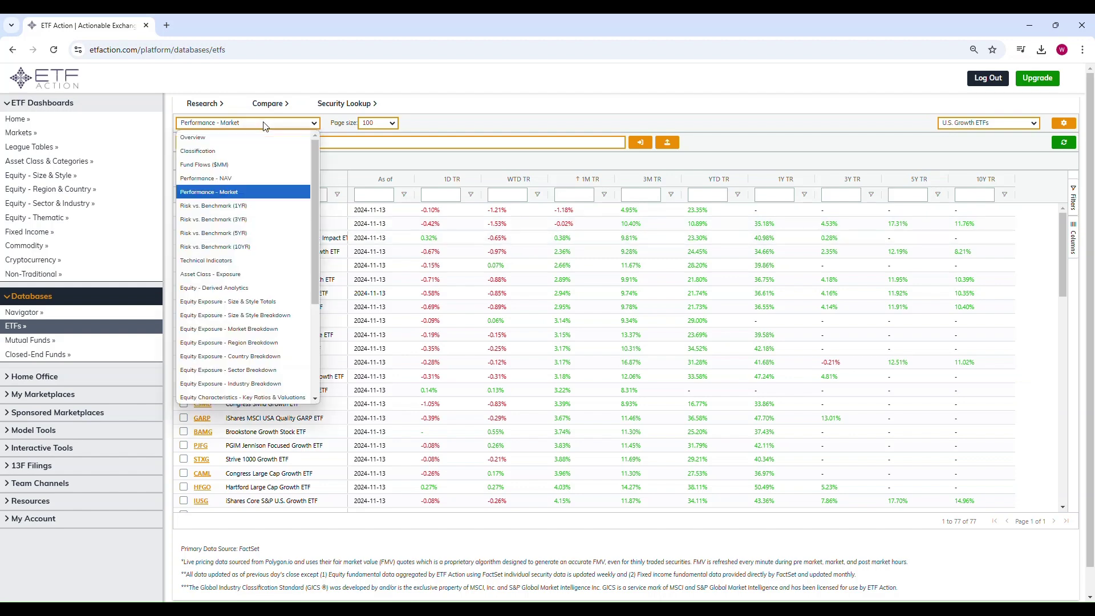
left_click(256, 234)
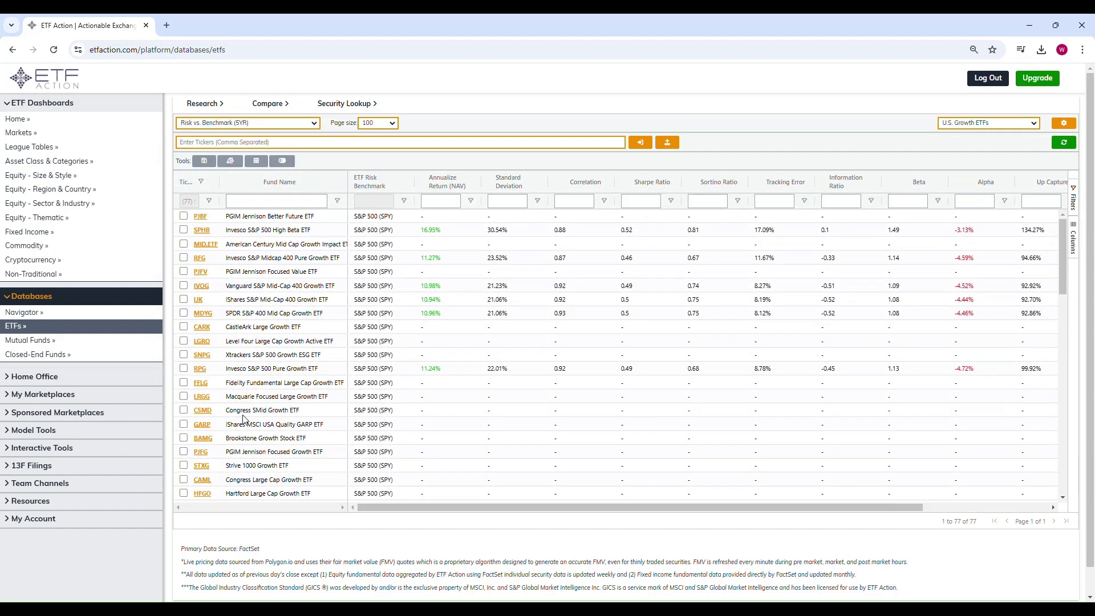
left_click(269, 124)
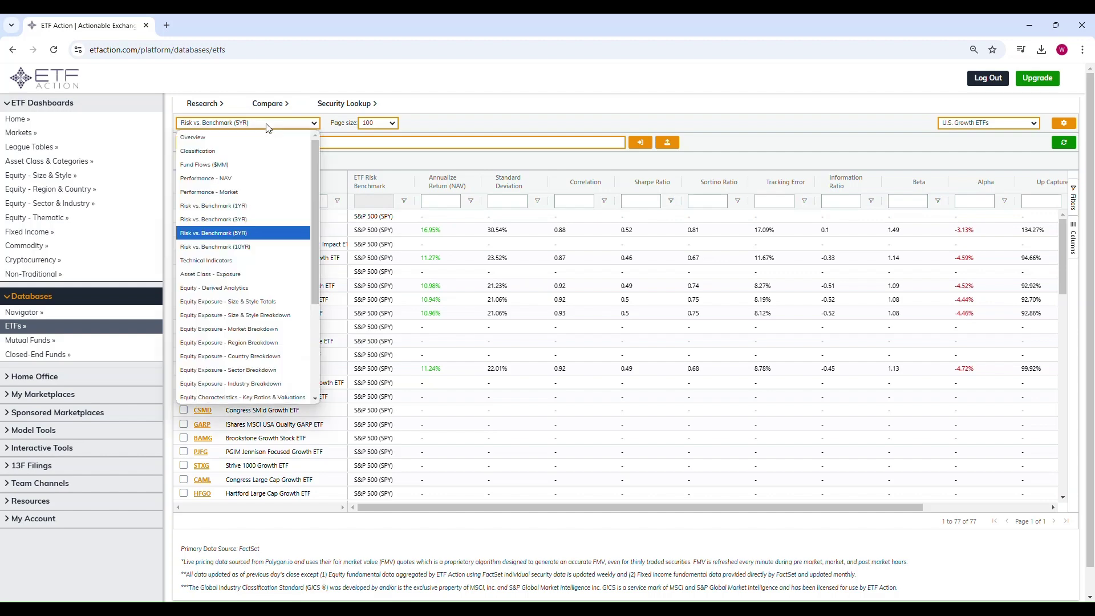
left_click(254, 190)
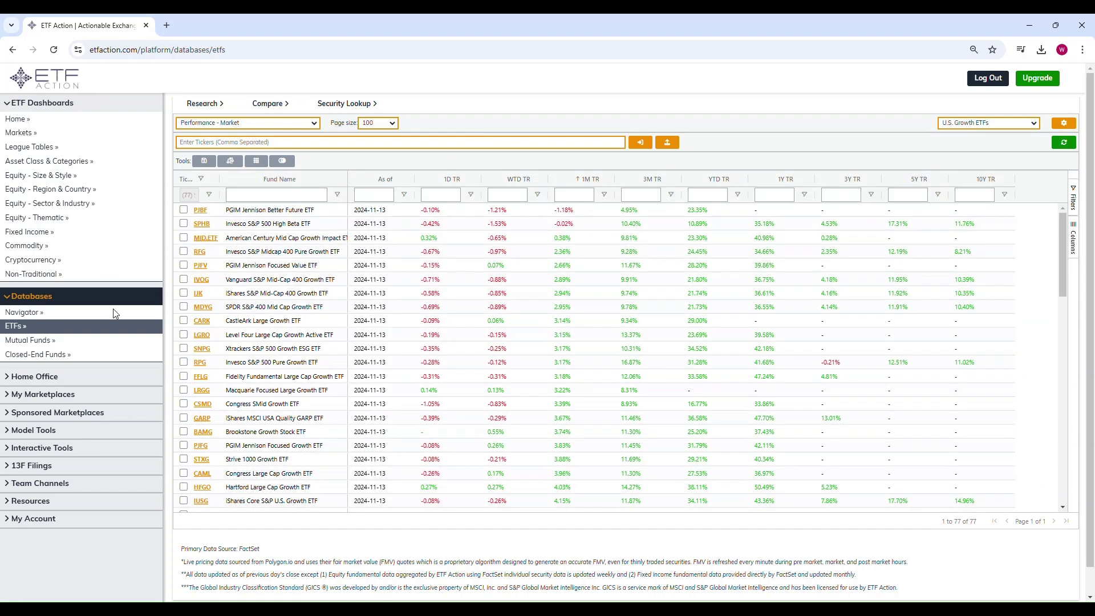
- Look at the Mutual Funds database and return to the ETFs database
left_click(46, 342)
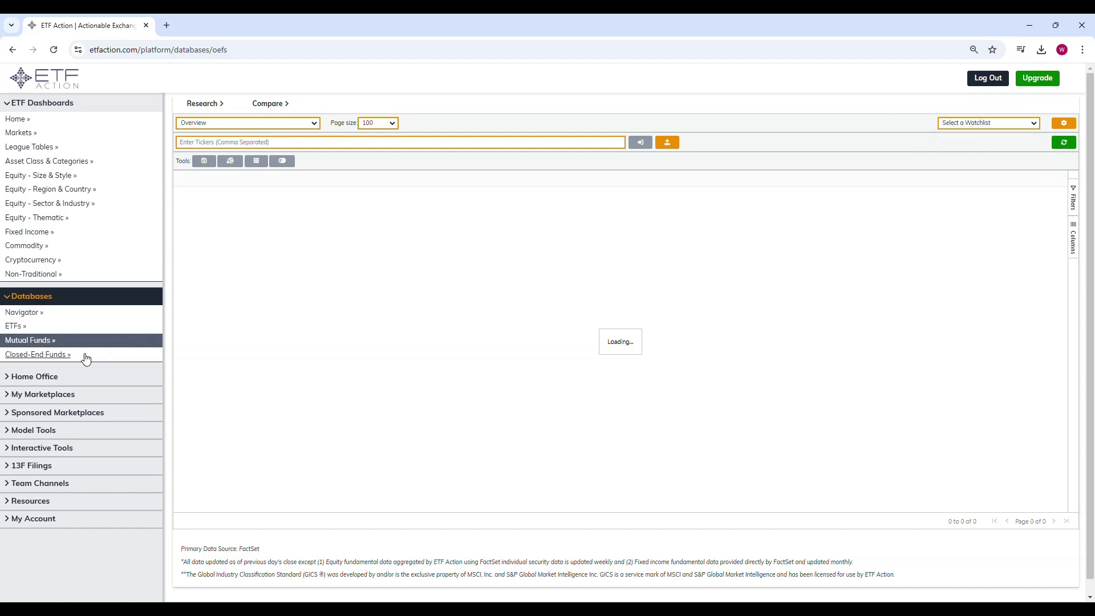
left_click(16, 328)
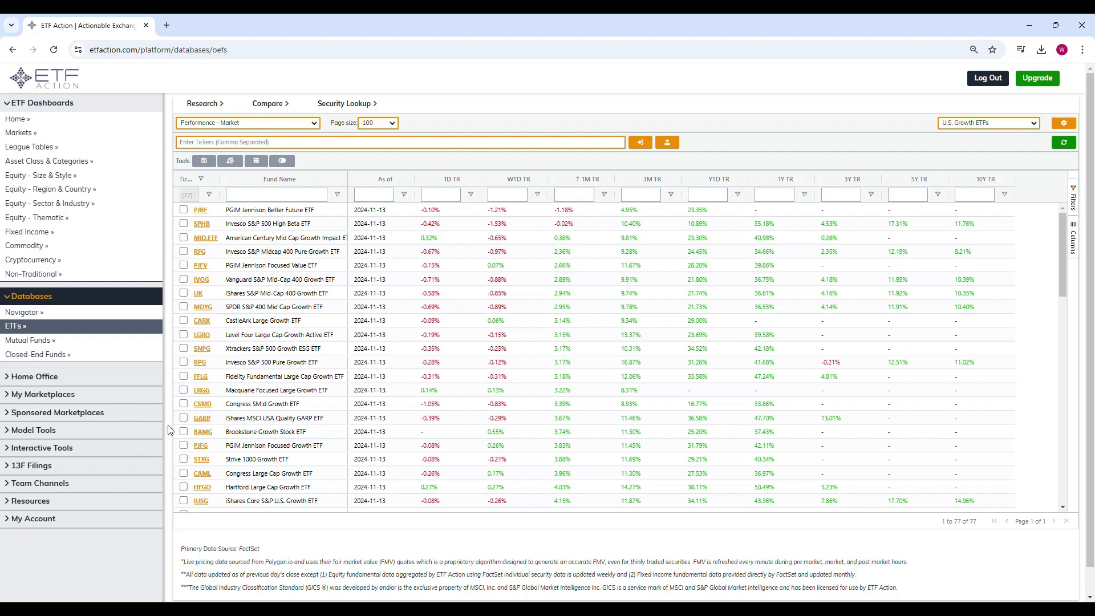
- Open Major Averages from the account's My Watchlists page, add ACWI to its securities and save the screen
left_click(51, 520)
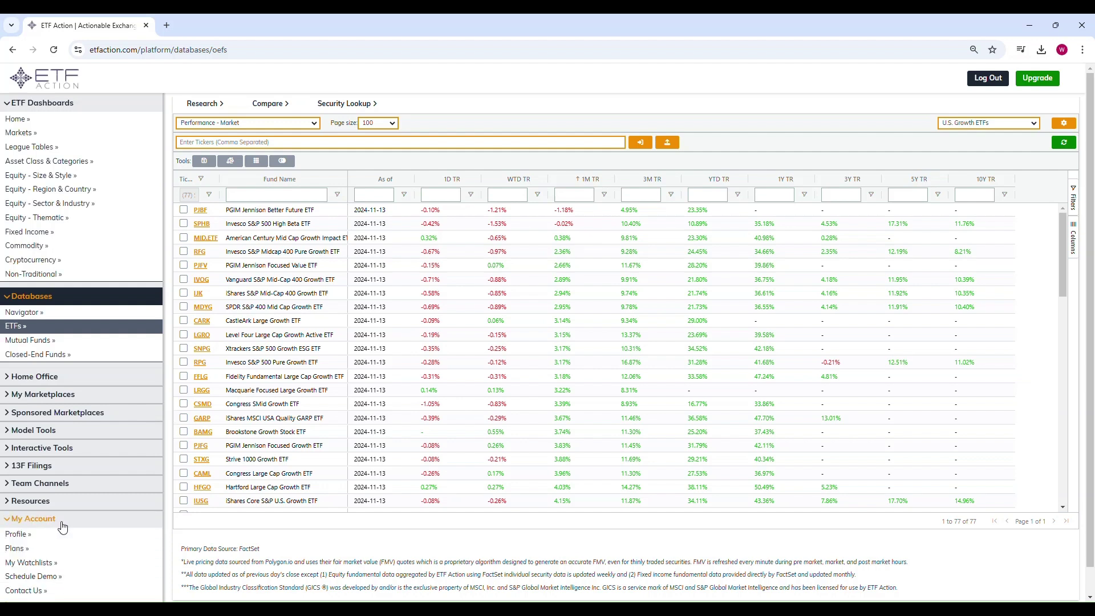
scroll(49, 519, "down", 1)
left_click(46, 508)
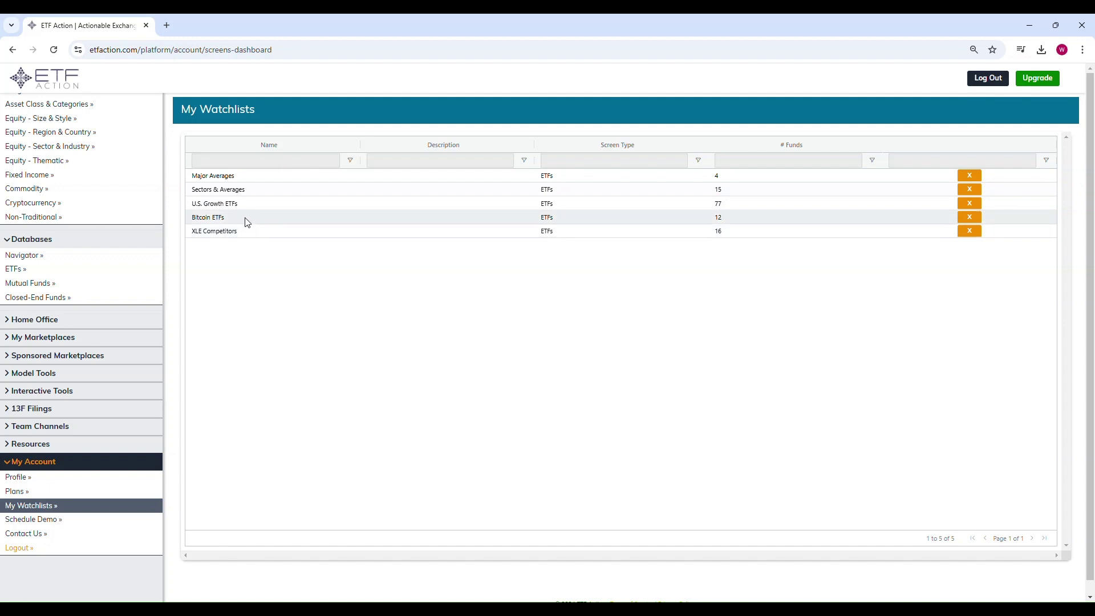
left_click(241, 181)
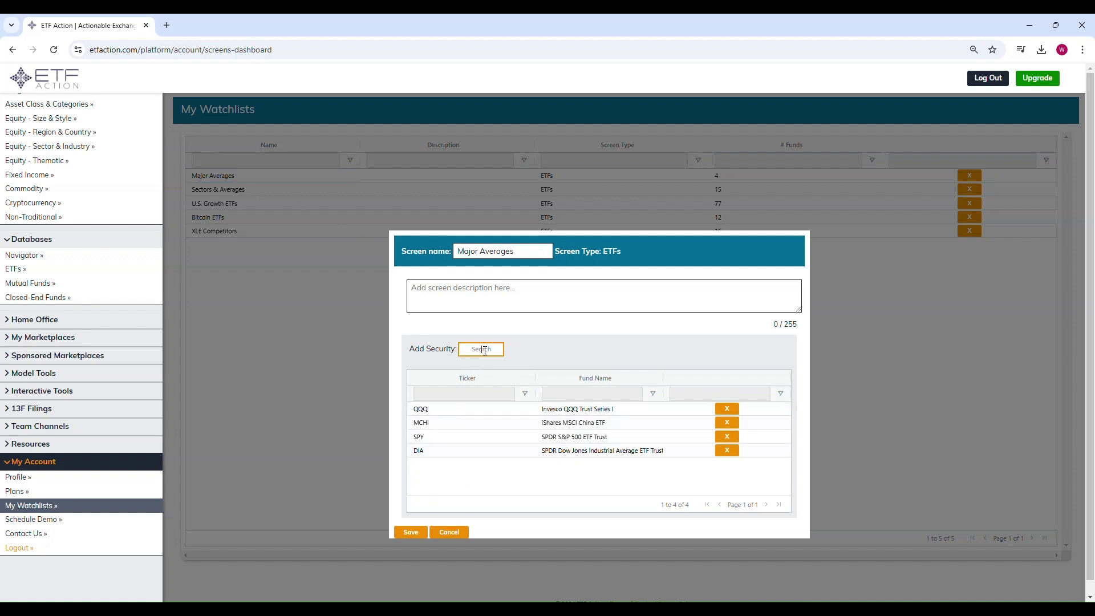
type("ACWI")
left_click(478, 374)
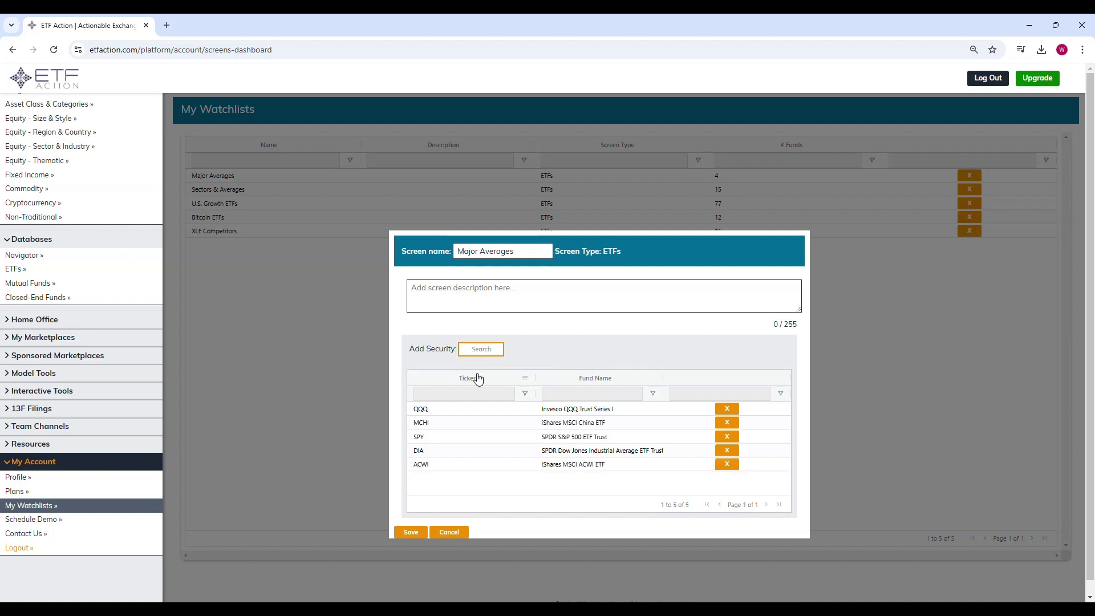
left_click(421, 534)
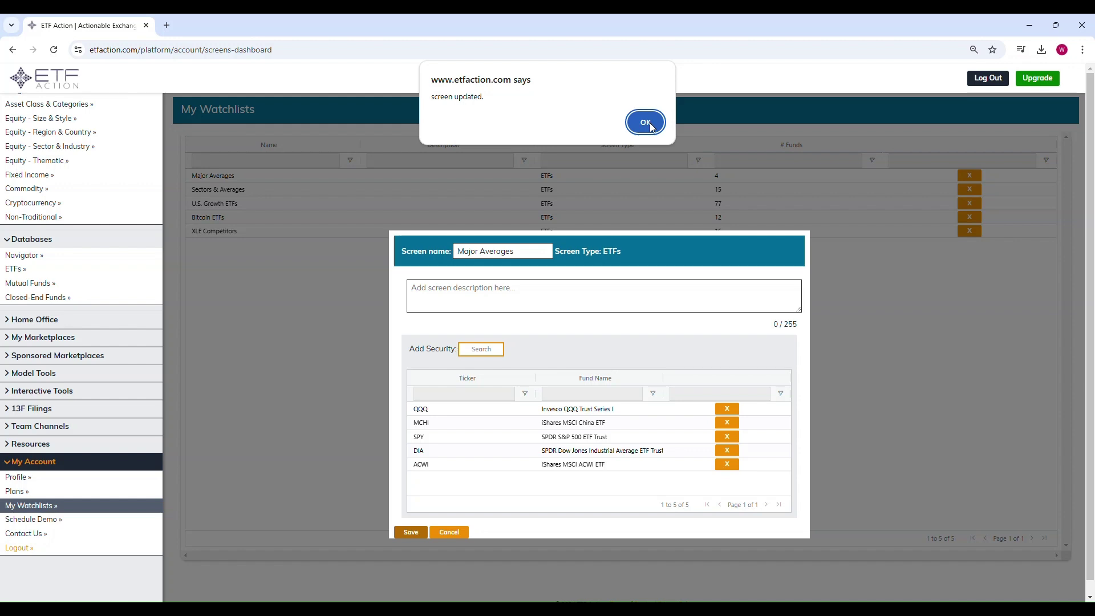
left_click(645, 122)
- Go back to the ETFs database by way of the home page and load the "Major Averages" watchlist
left_click(73, 89)
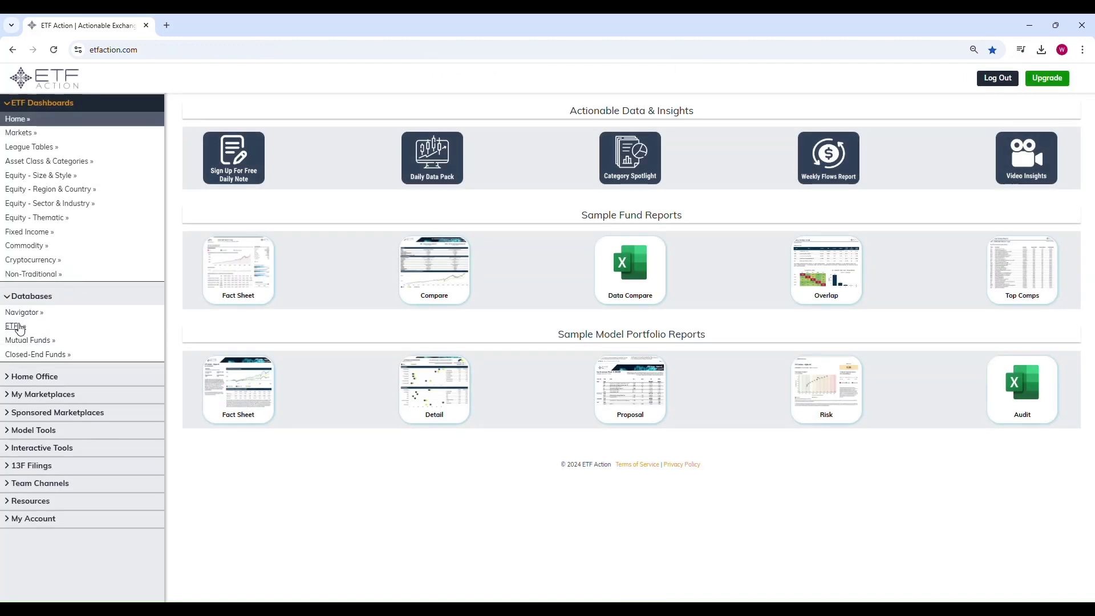
left_click(29, 326)
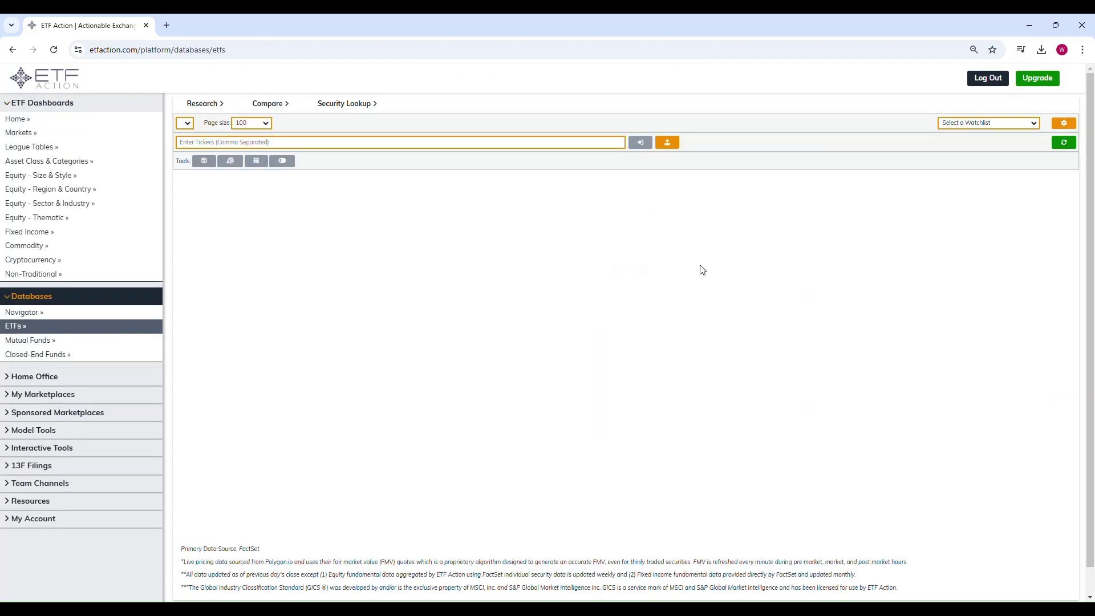
left_click(999, 123)
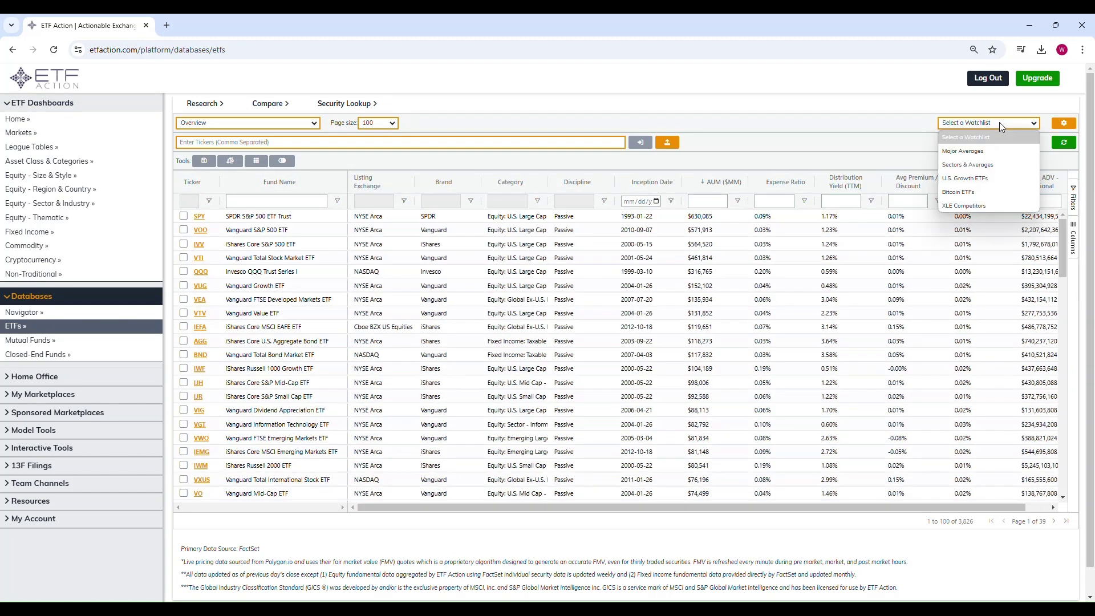
left_click(993, 149)
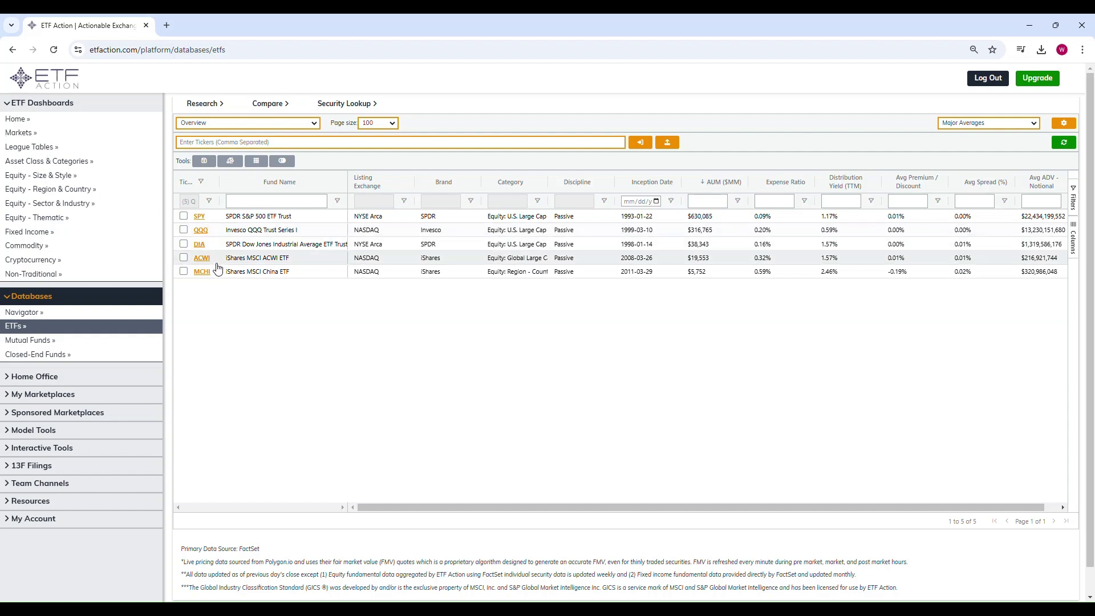
- Expand the Home Office tools
left_click(39, 378)
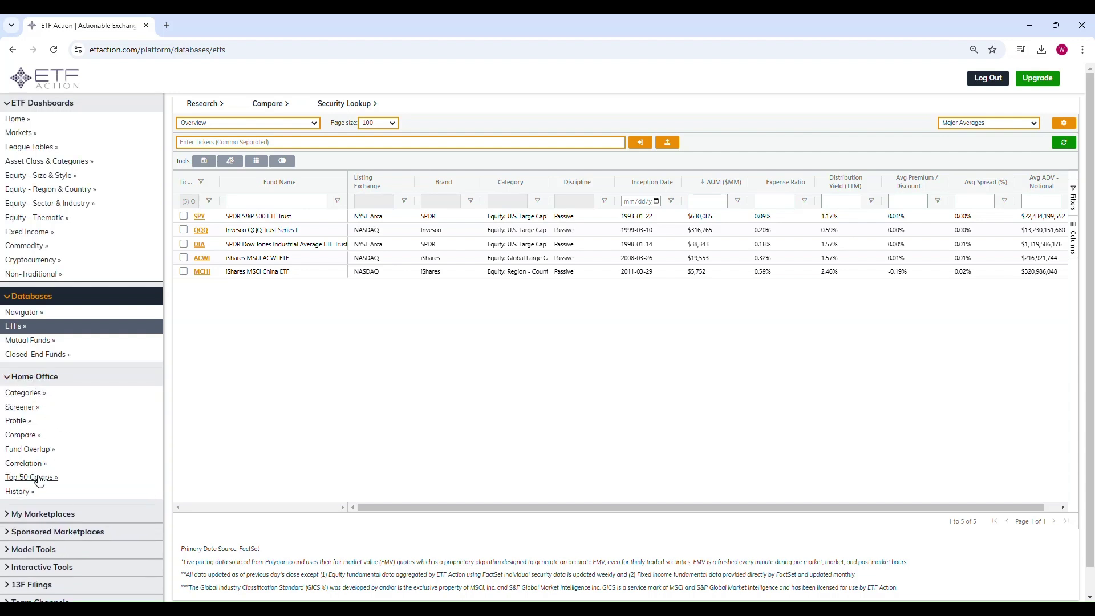